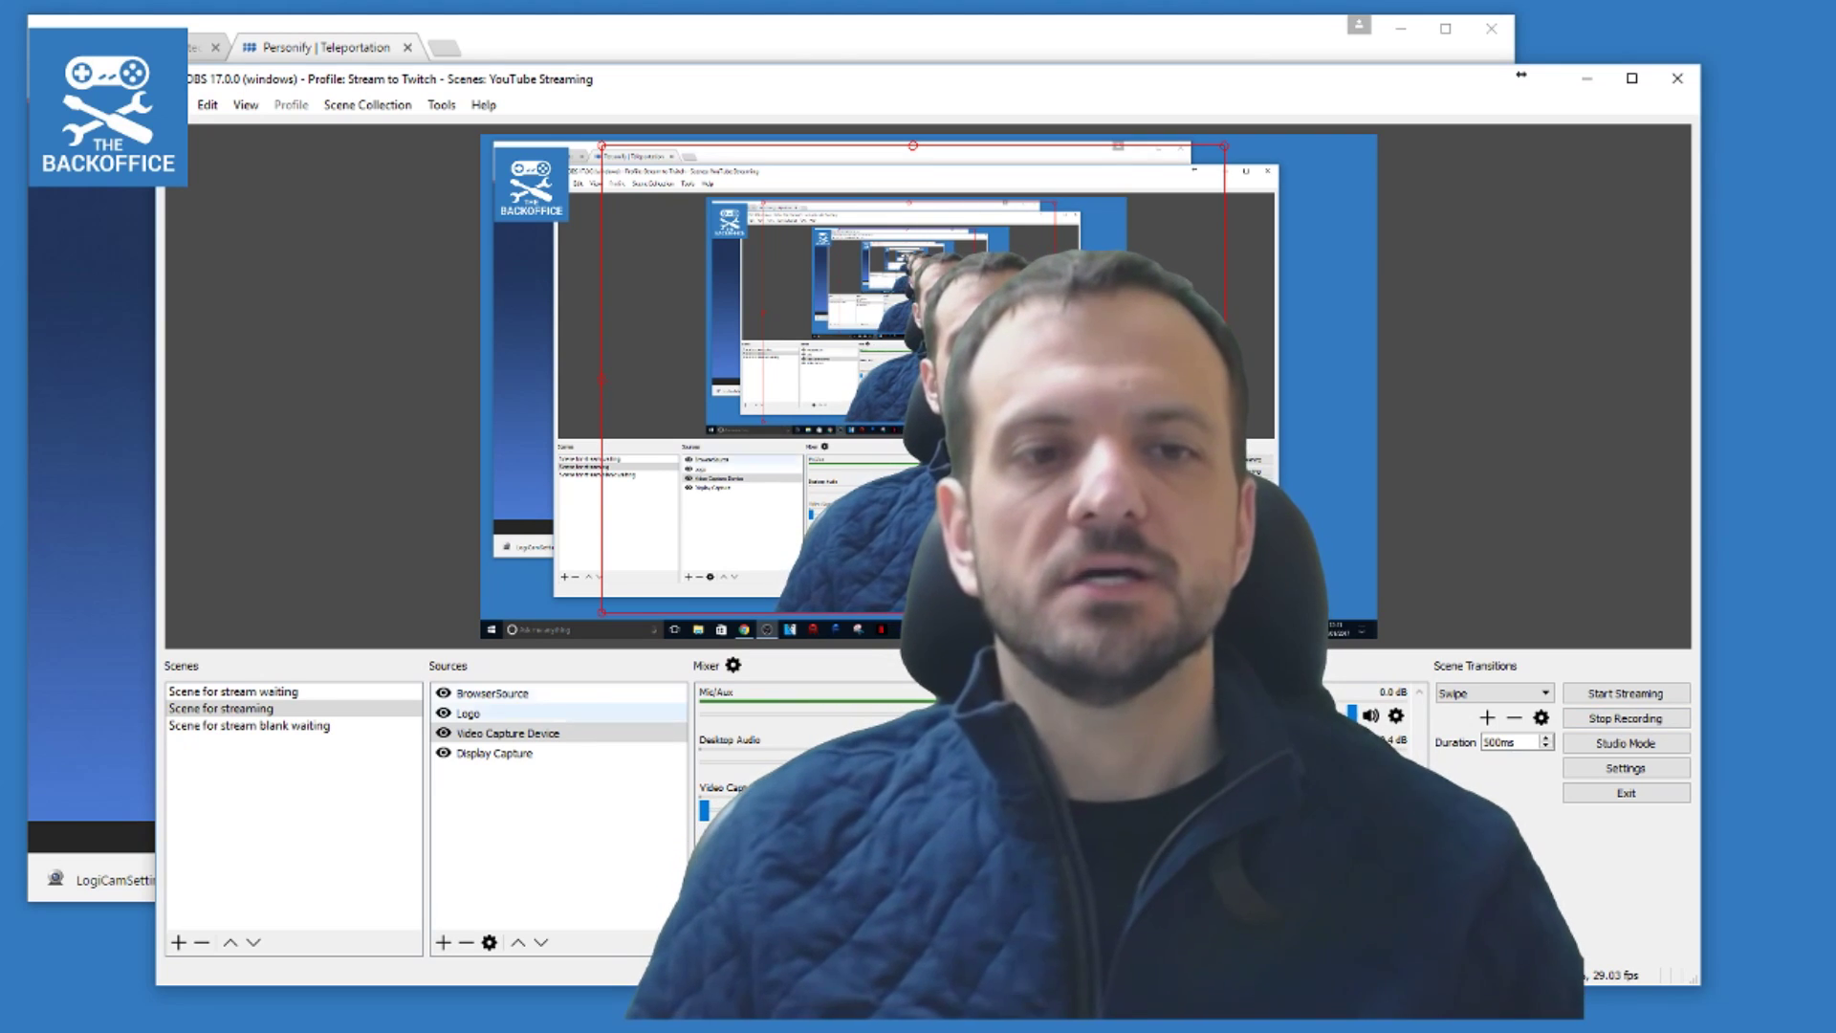
# Open the Video Capture Device's properties and filters in separate, side-by-side windows and select its Chroma Key filter
pyautogui.doubleClick(506, 732)
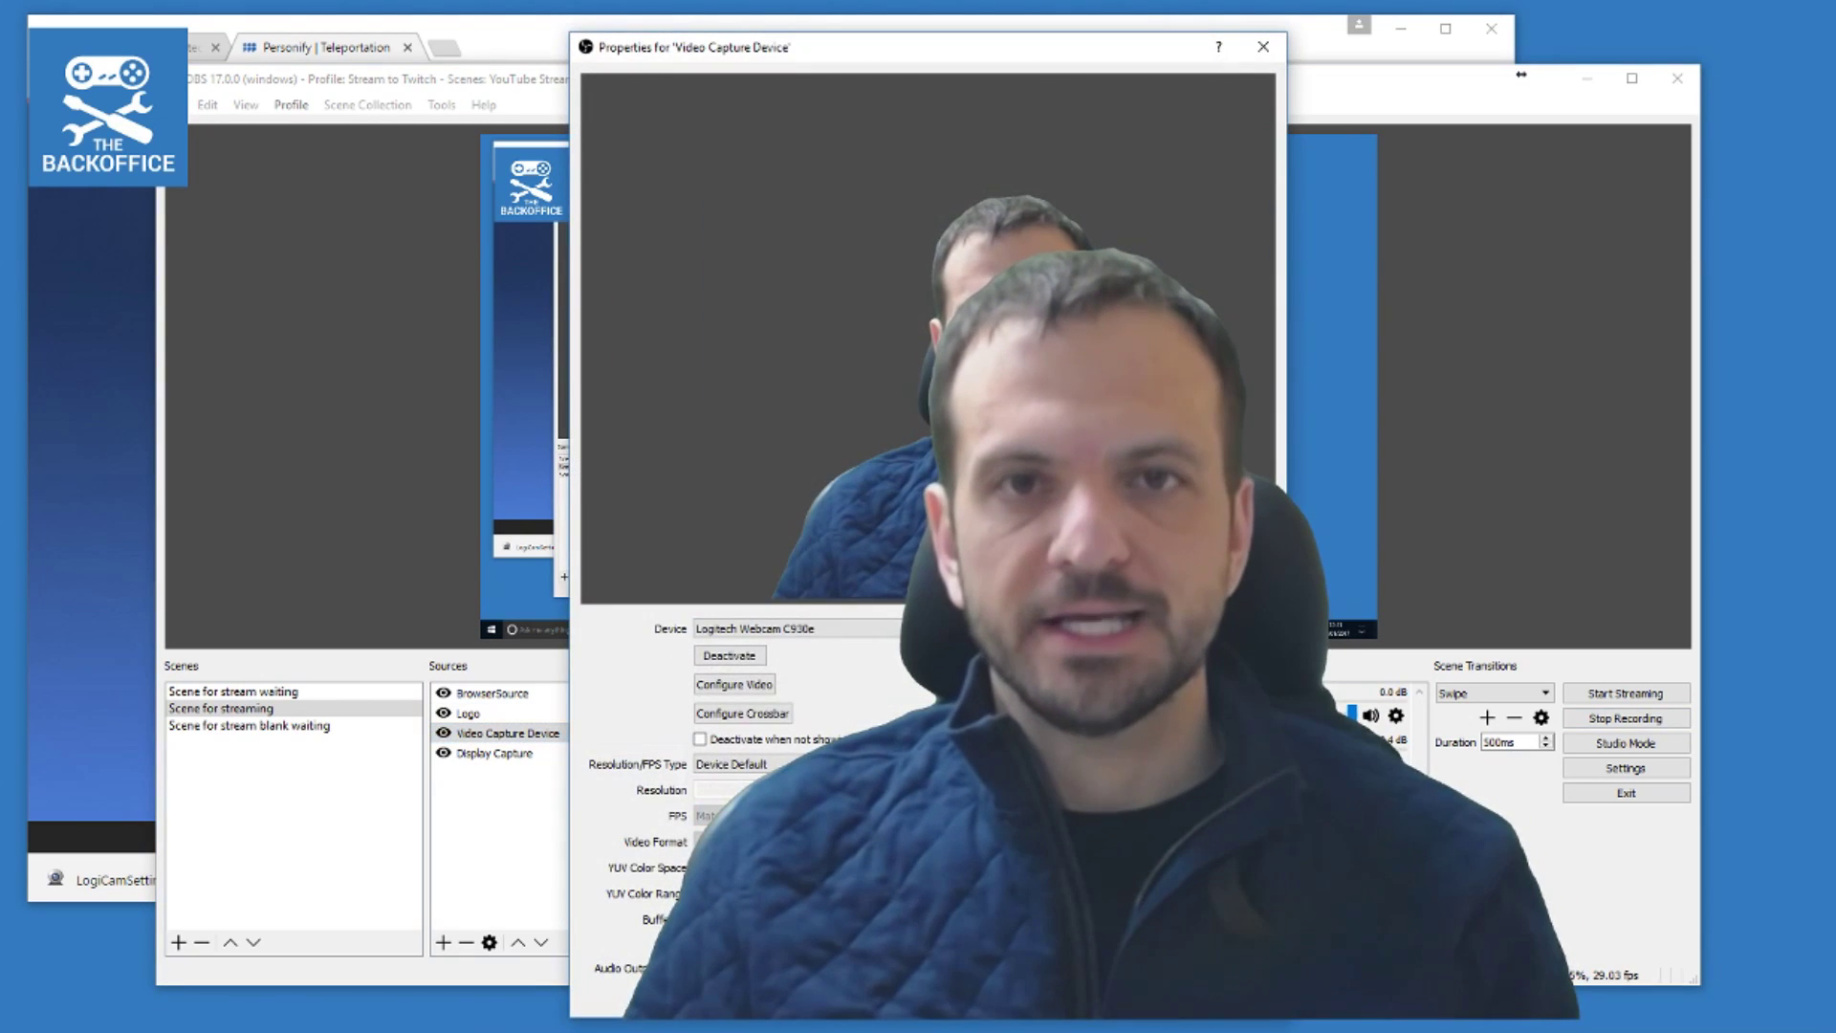
pyautogui.moveTo(928, 46); pyautogui.dragTo(1456, 45)
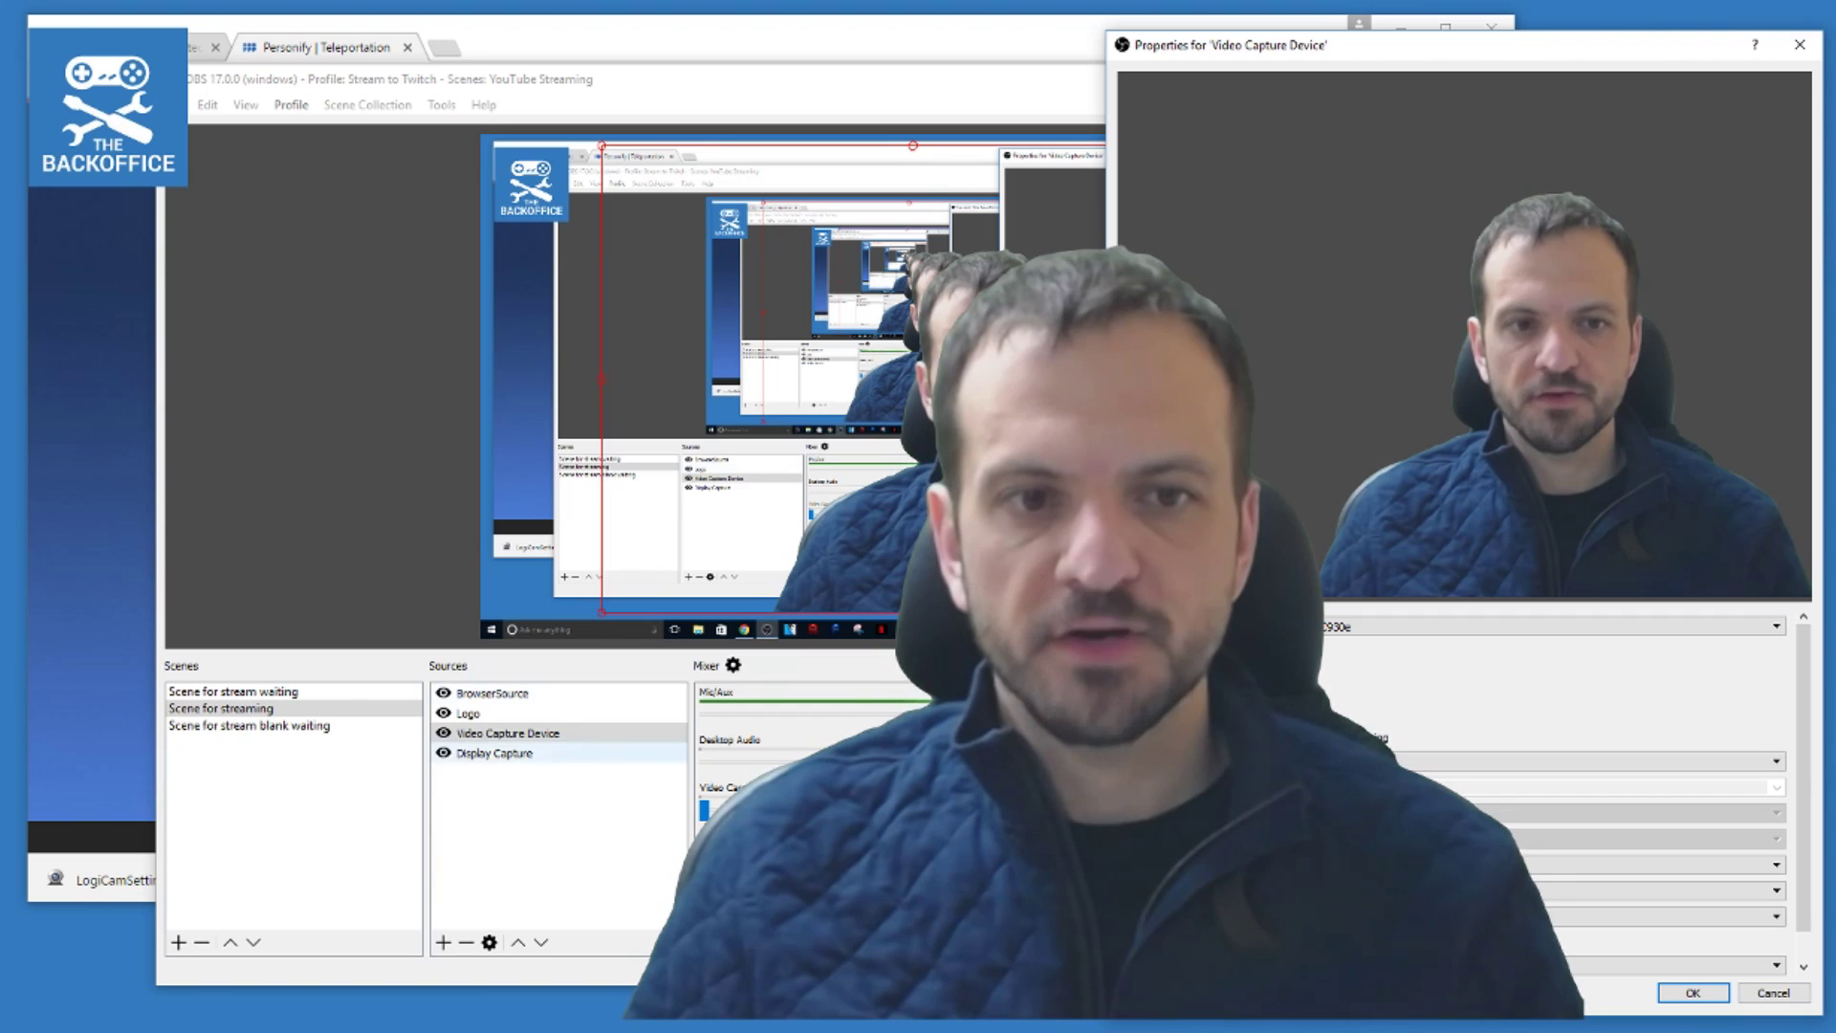
pyautogui.rightClick(508, 734)
pyautogui.click(557, 997)
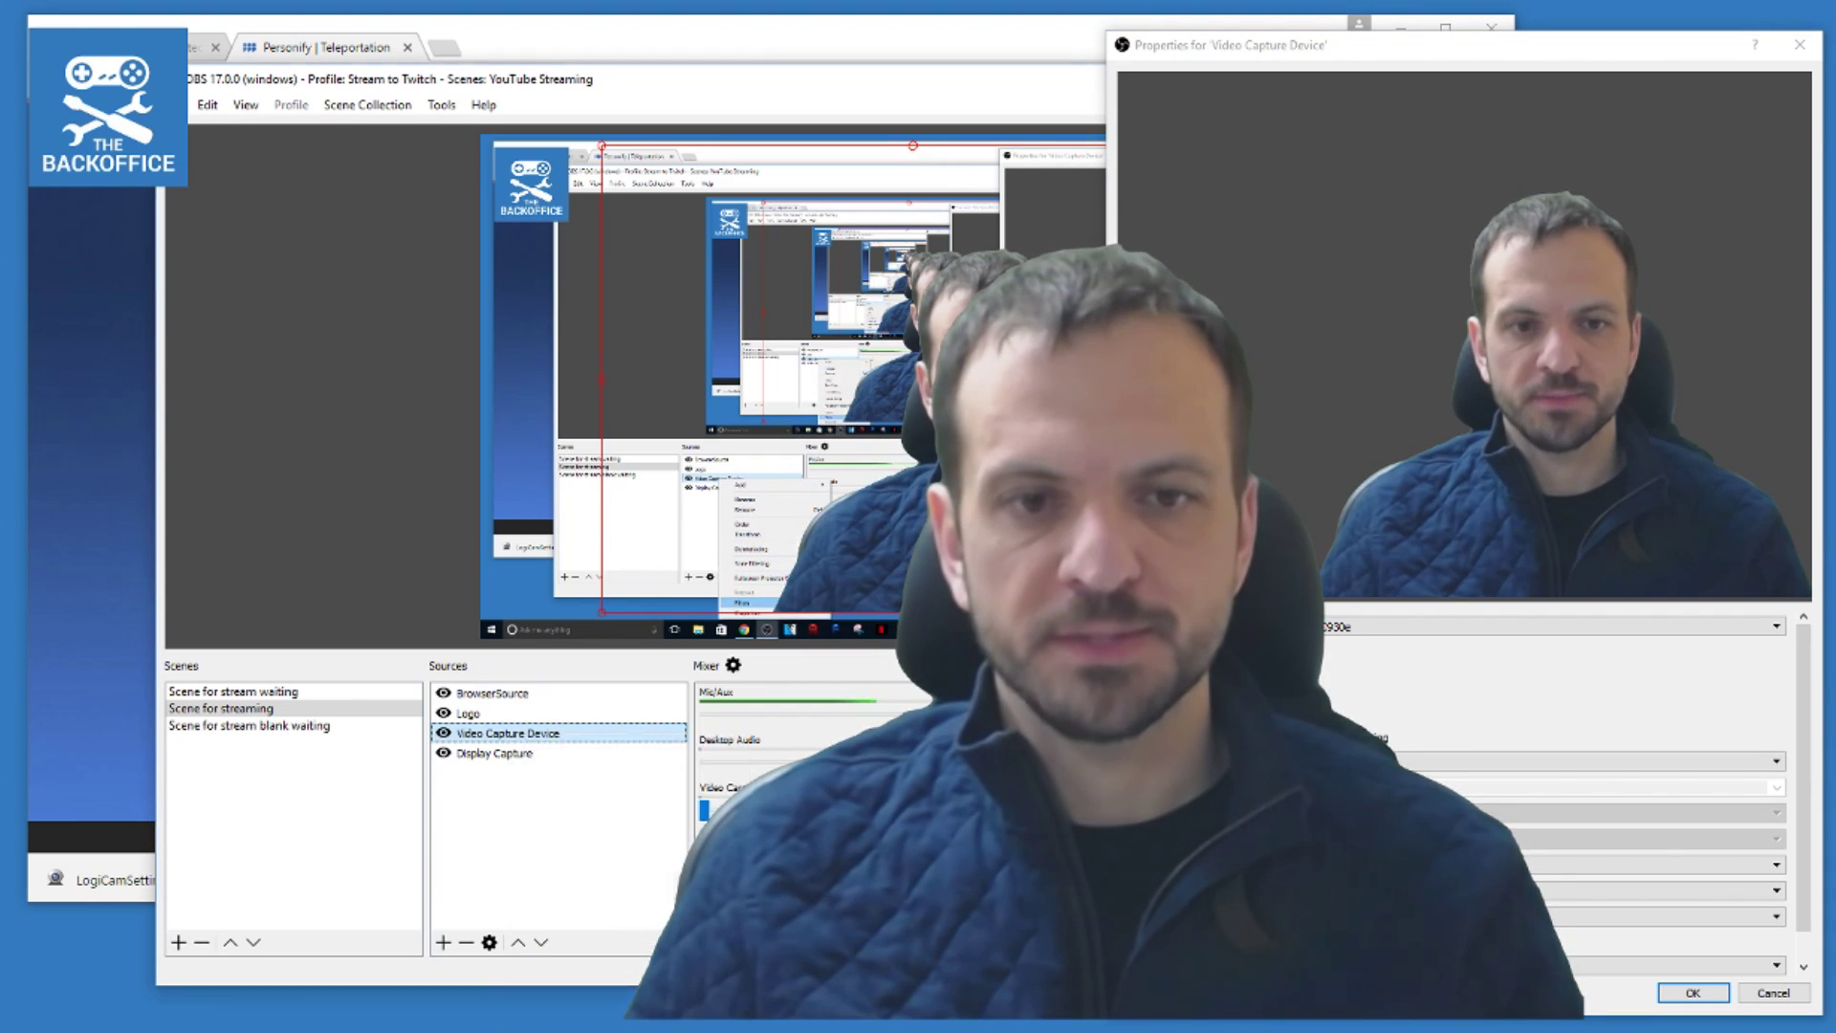
pyautogui.moveTo(860, 162); pyautogui.dragTo(488, 72)
pyautogui.click(194, 489)
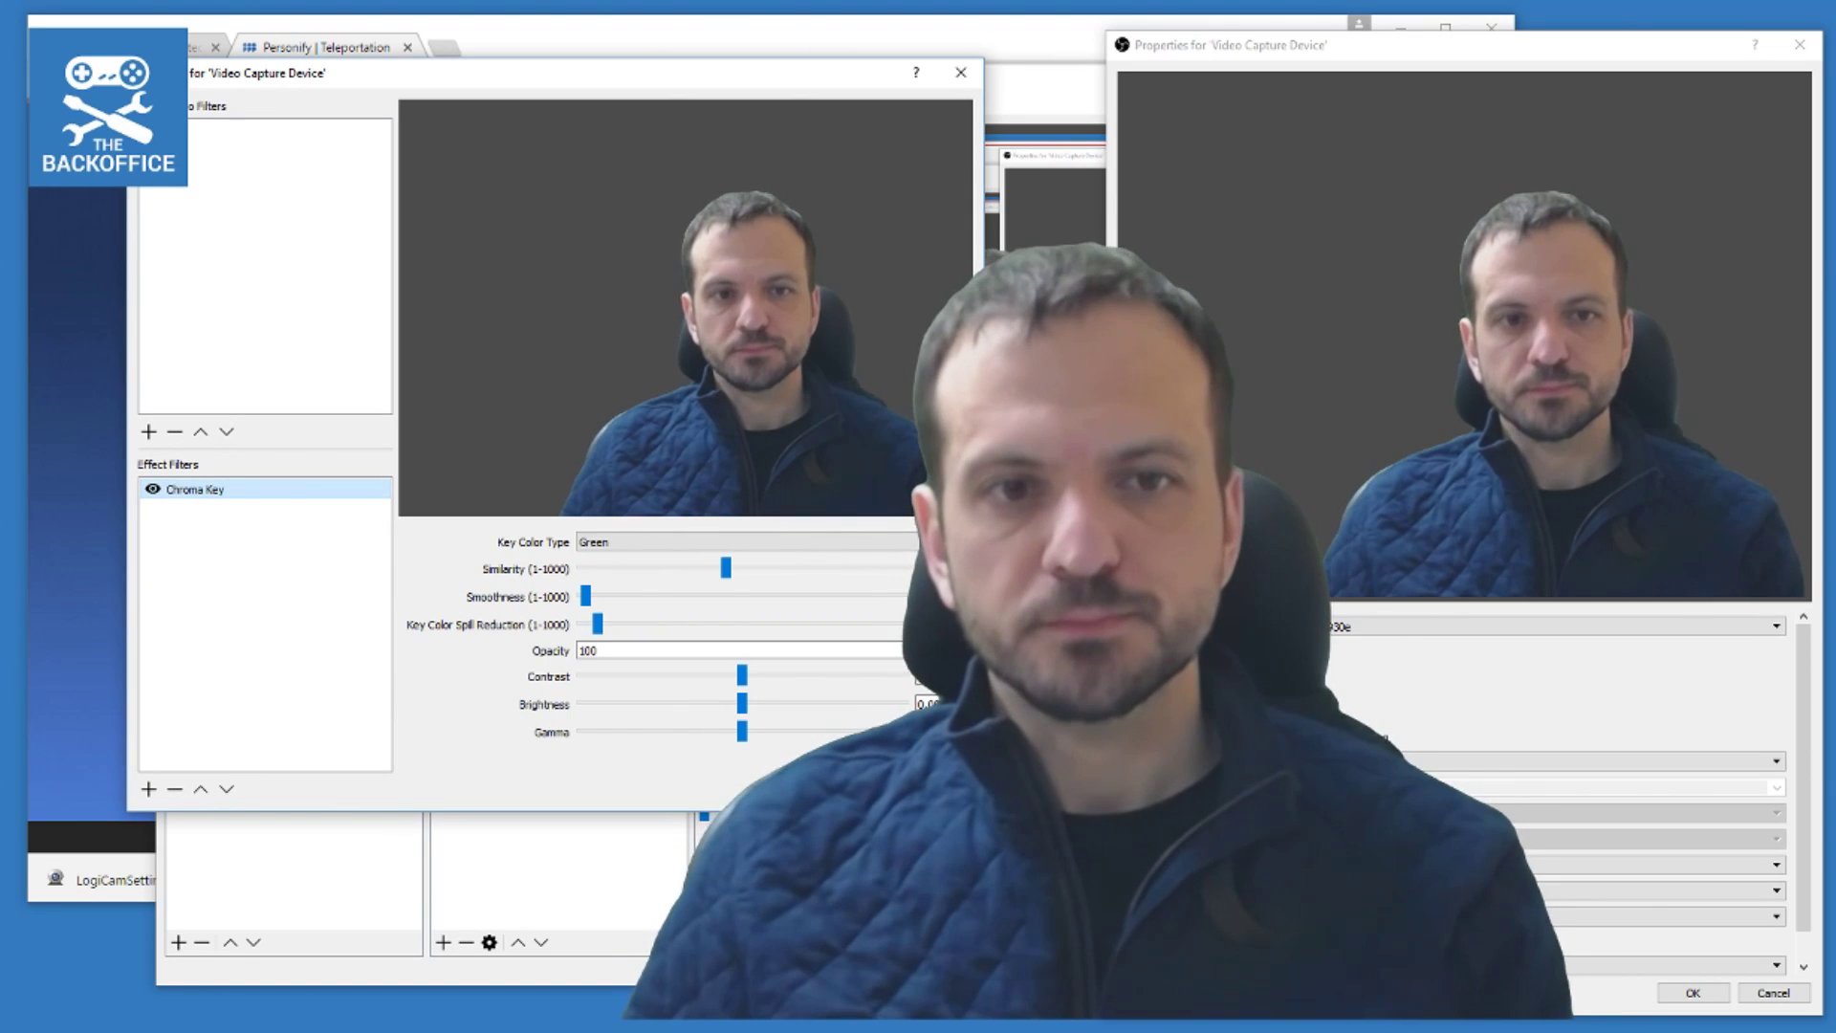
# Remove the Chroma Key filter, add it again with key color type Green, and close the filters and properties windows
pyautogui.click(749, 541)
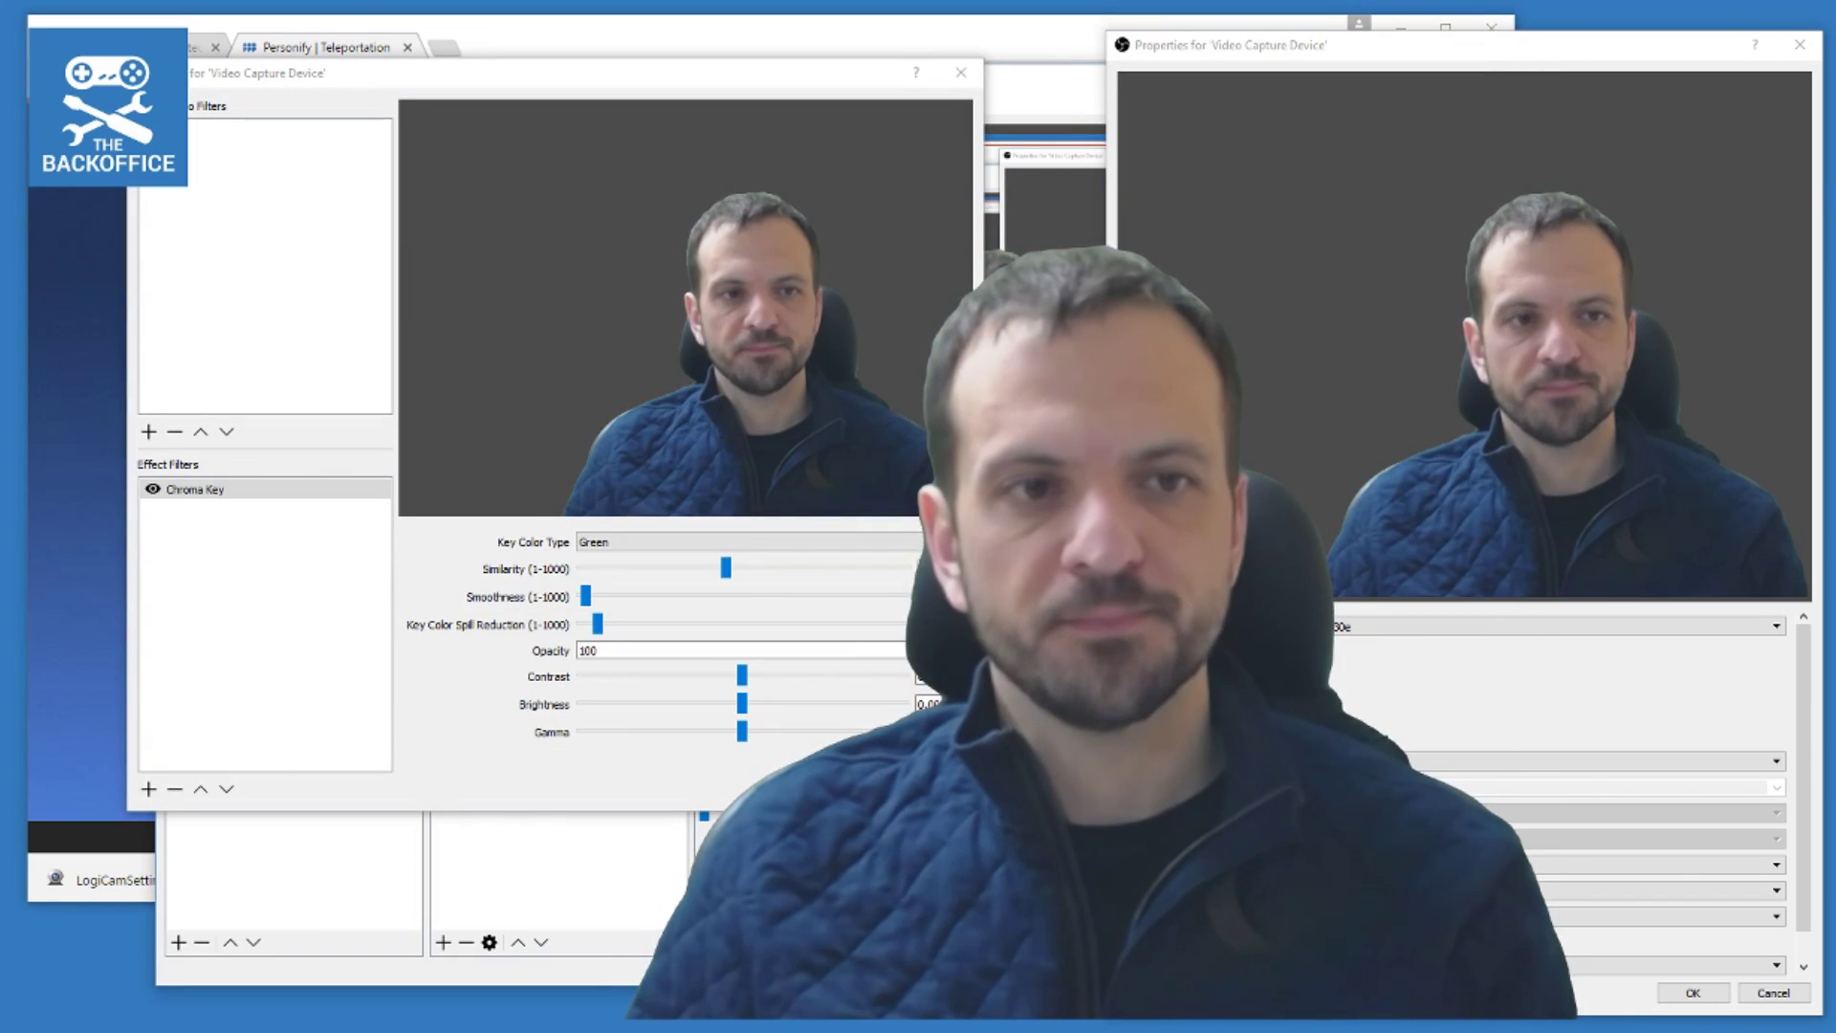
pyautogui.click(174, 789)
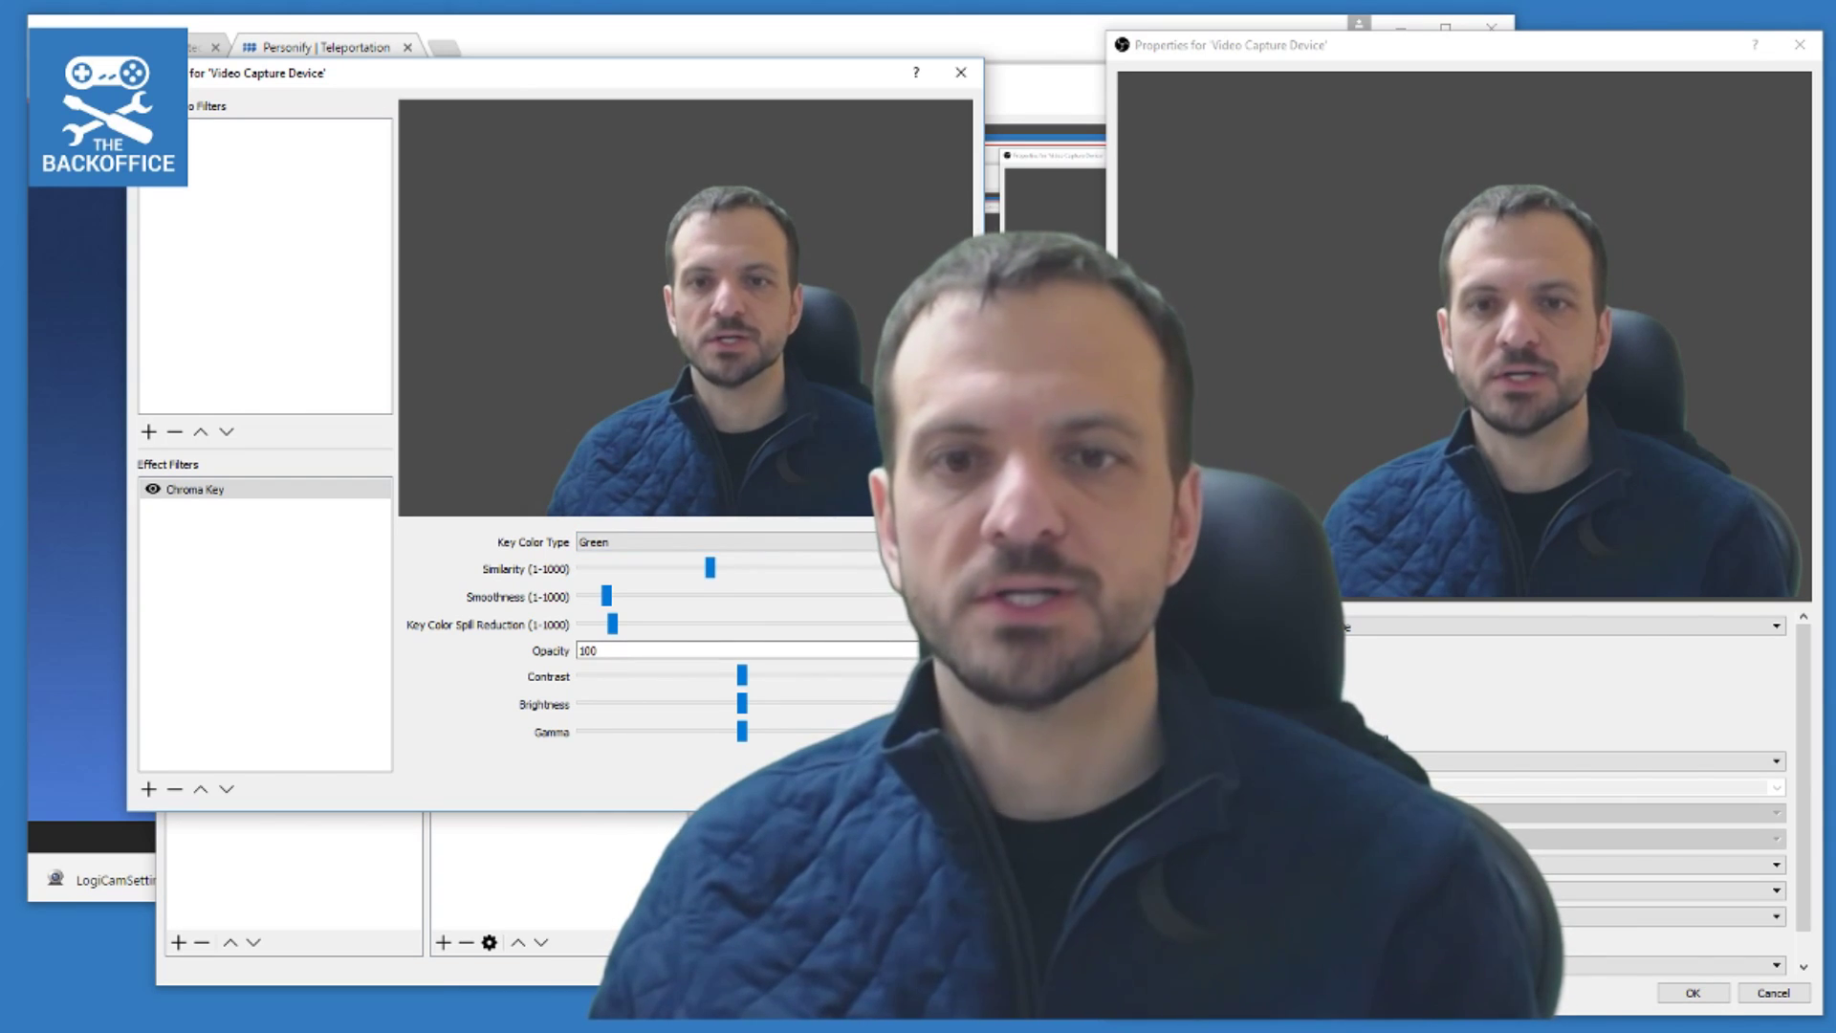
pyautogui.press('Escape')
pyautogui.press('Escape')
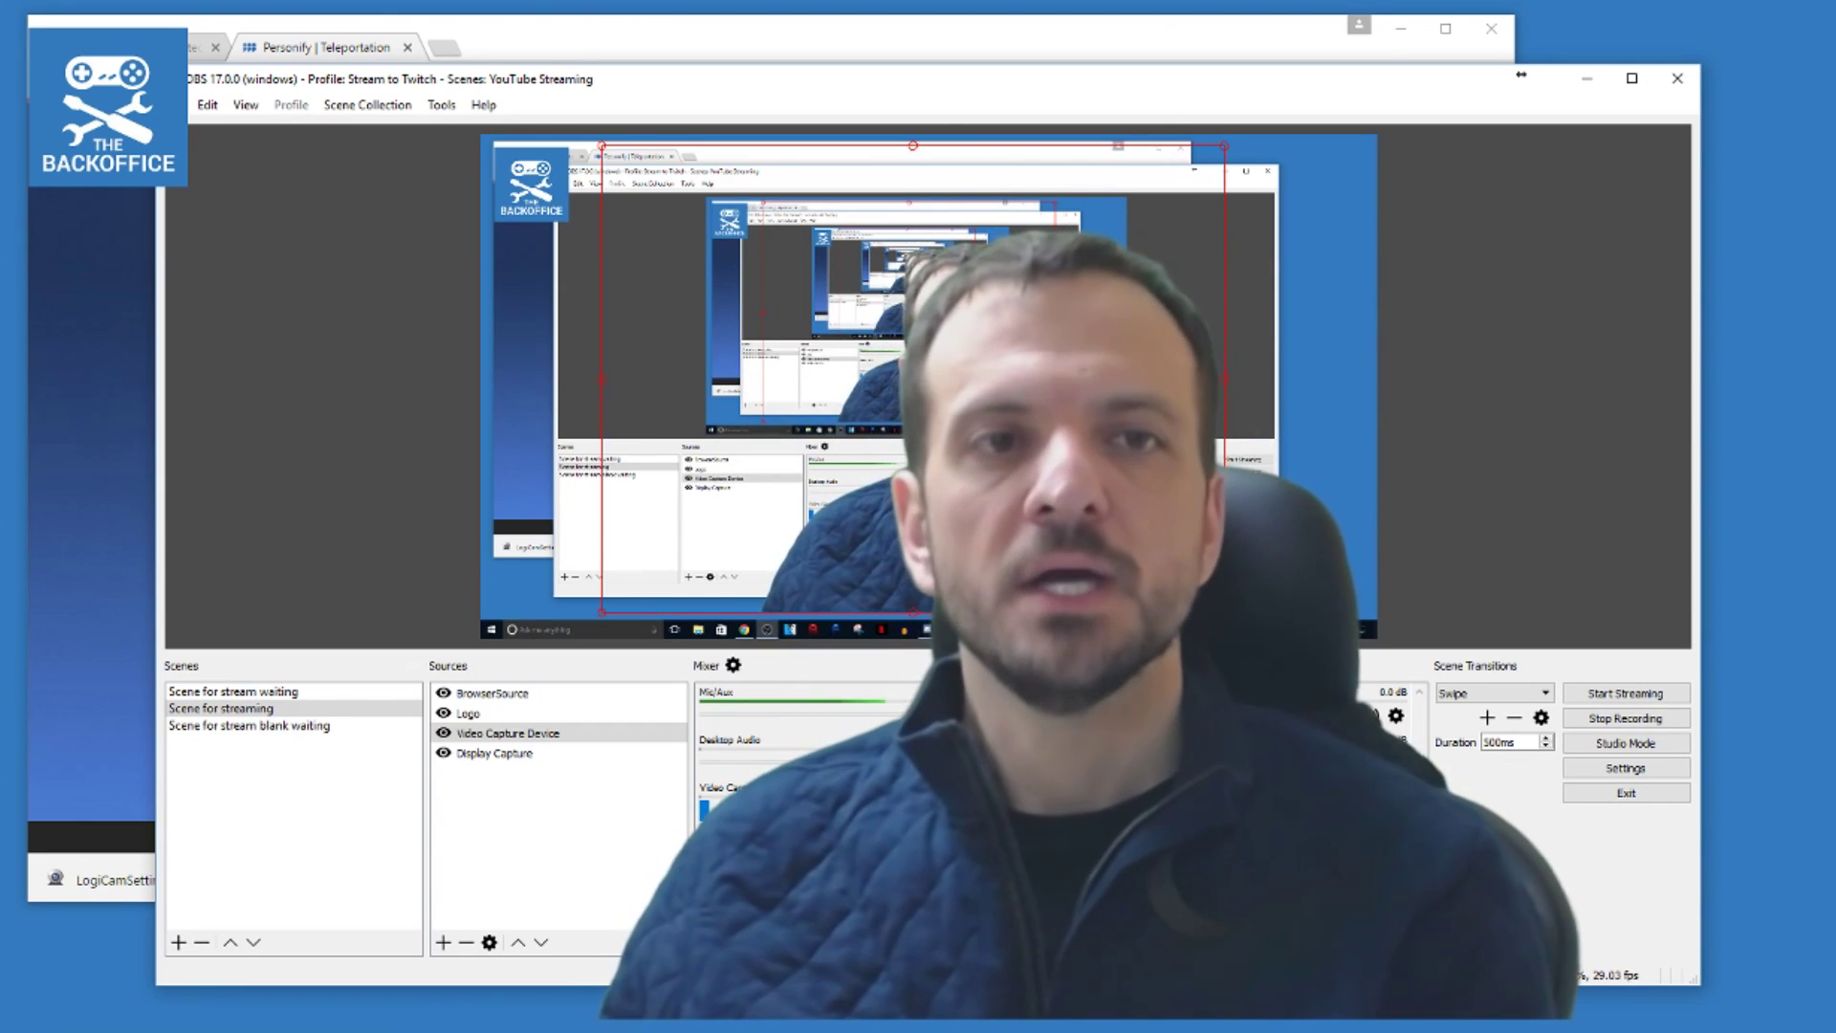
# Switch to Chrome and open the ChromaCam product page on the Personify website
pyautogui.hotkey('alt', 'Tab')
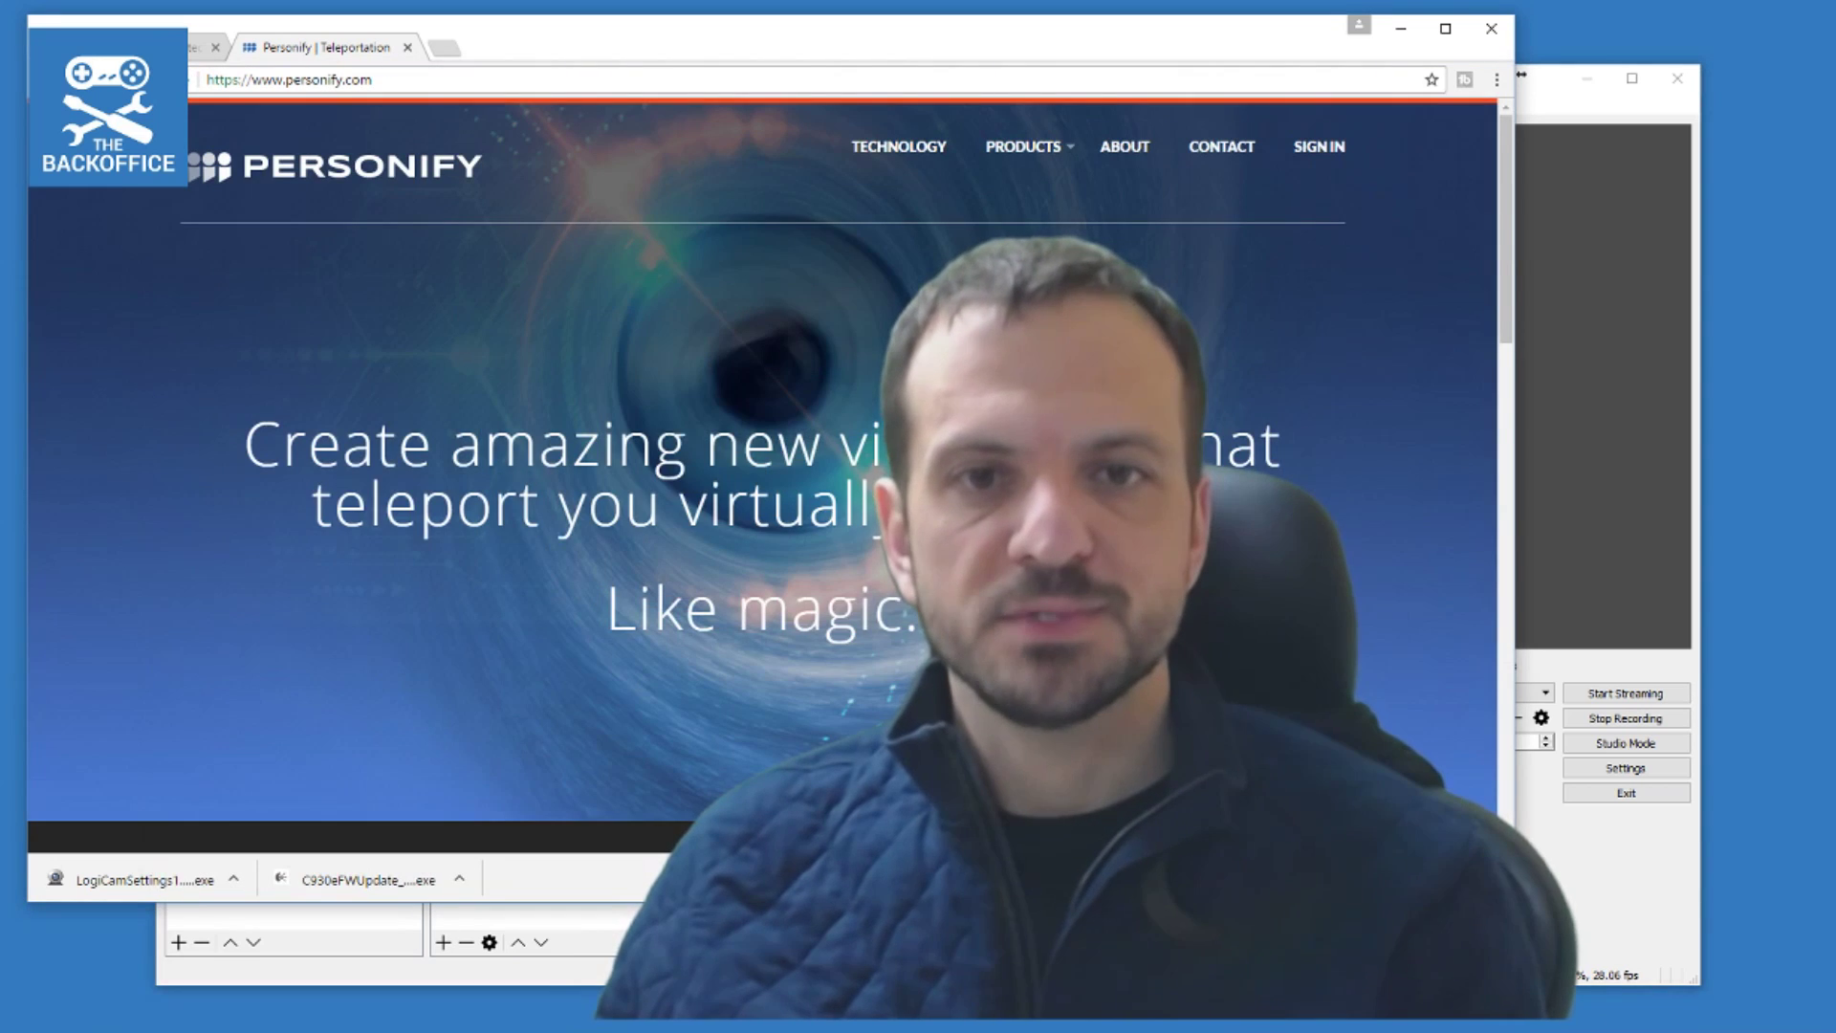
pyautogui.scroll(-5, 762, 475)
pyautogui.scroll(5, 762, 475)
pyautogui.moveTo(1028, 146)
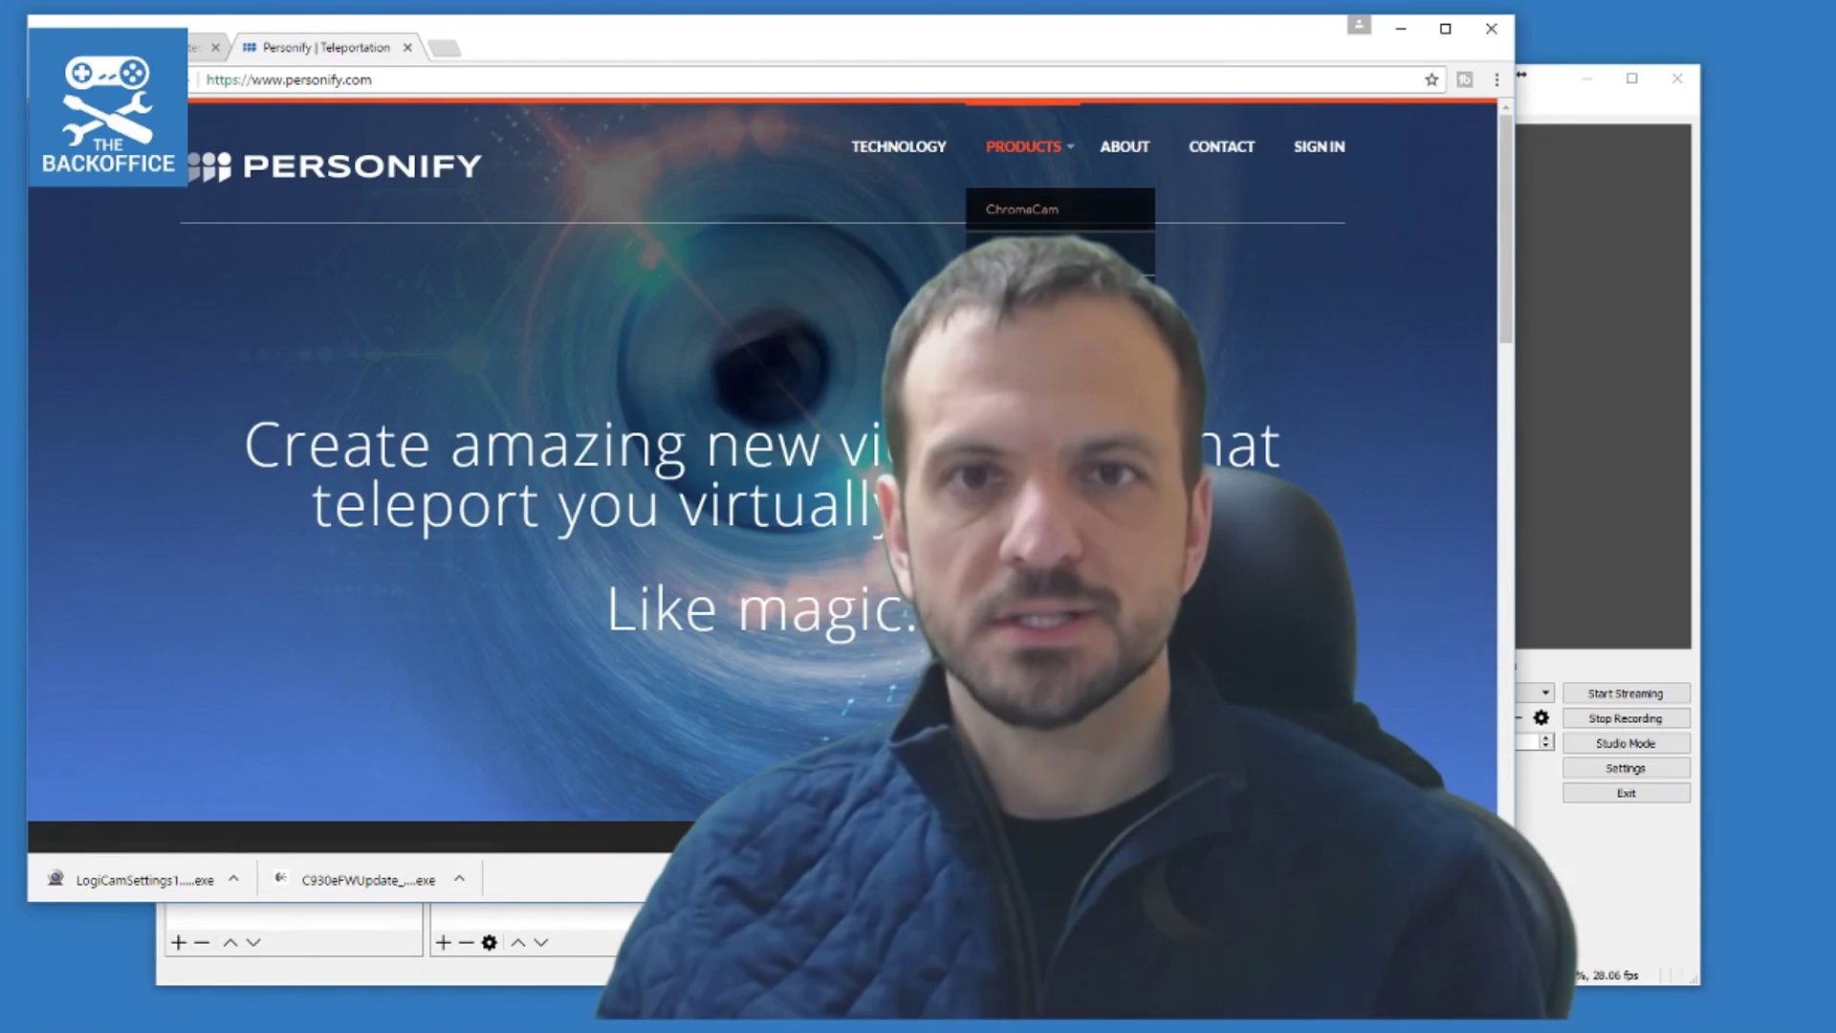
pyautogui.click(1021, 209)
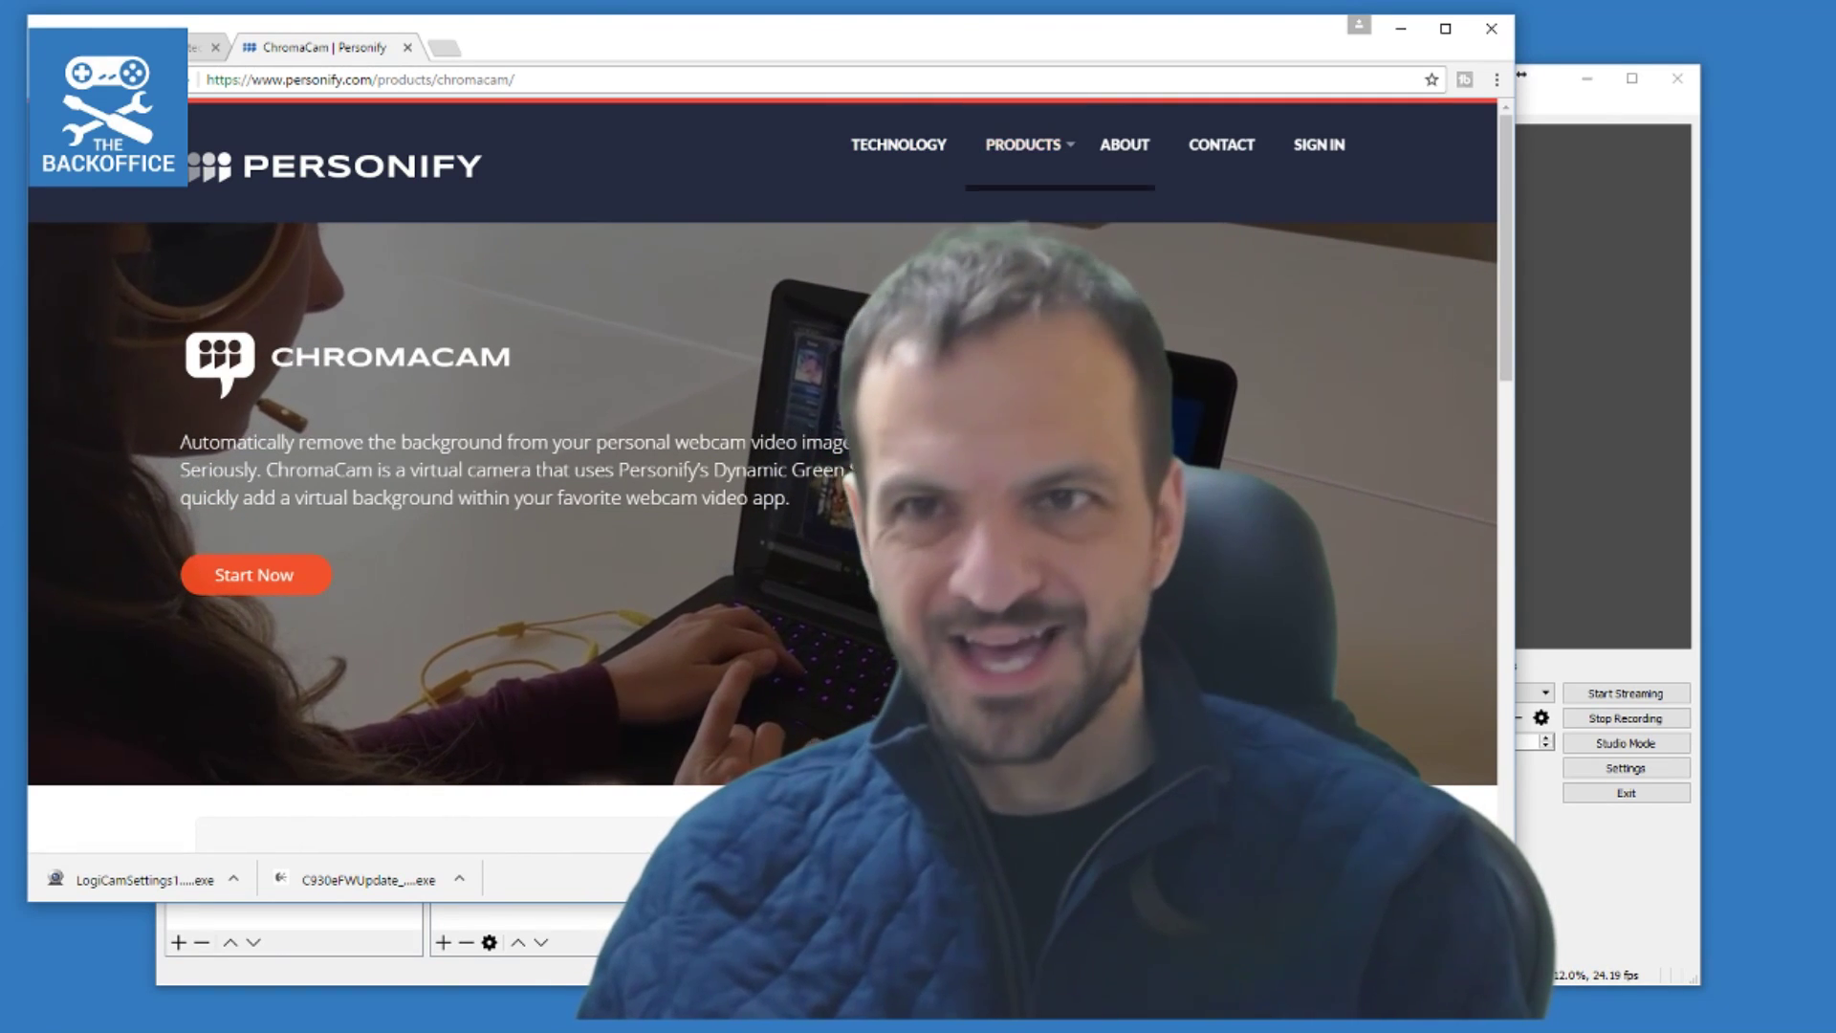
pyautogui.click(1521, 75)
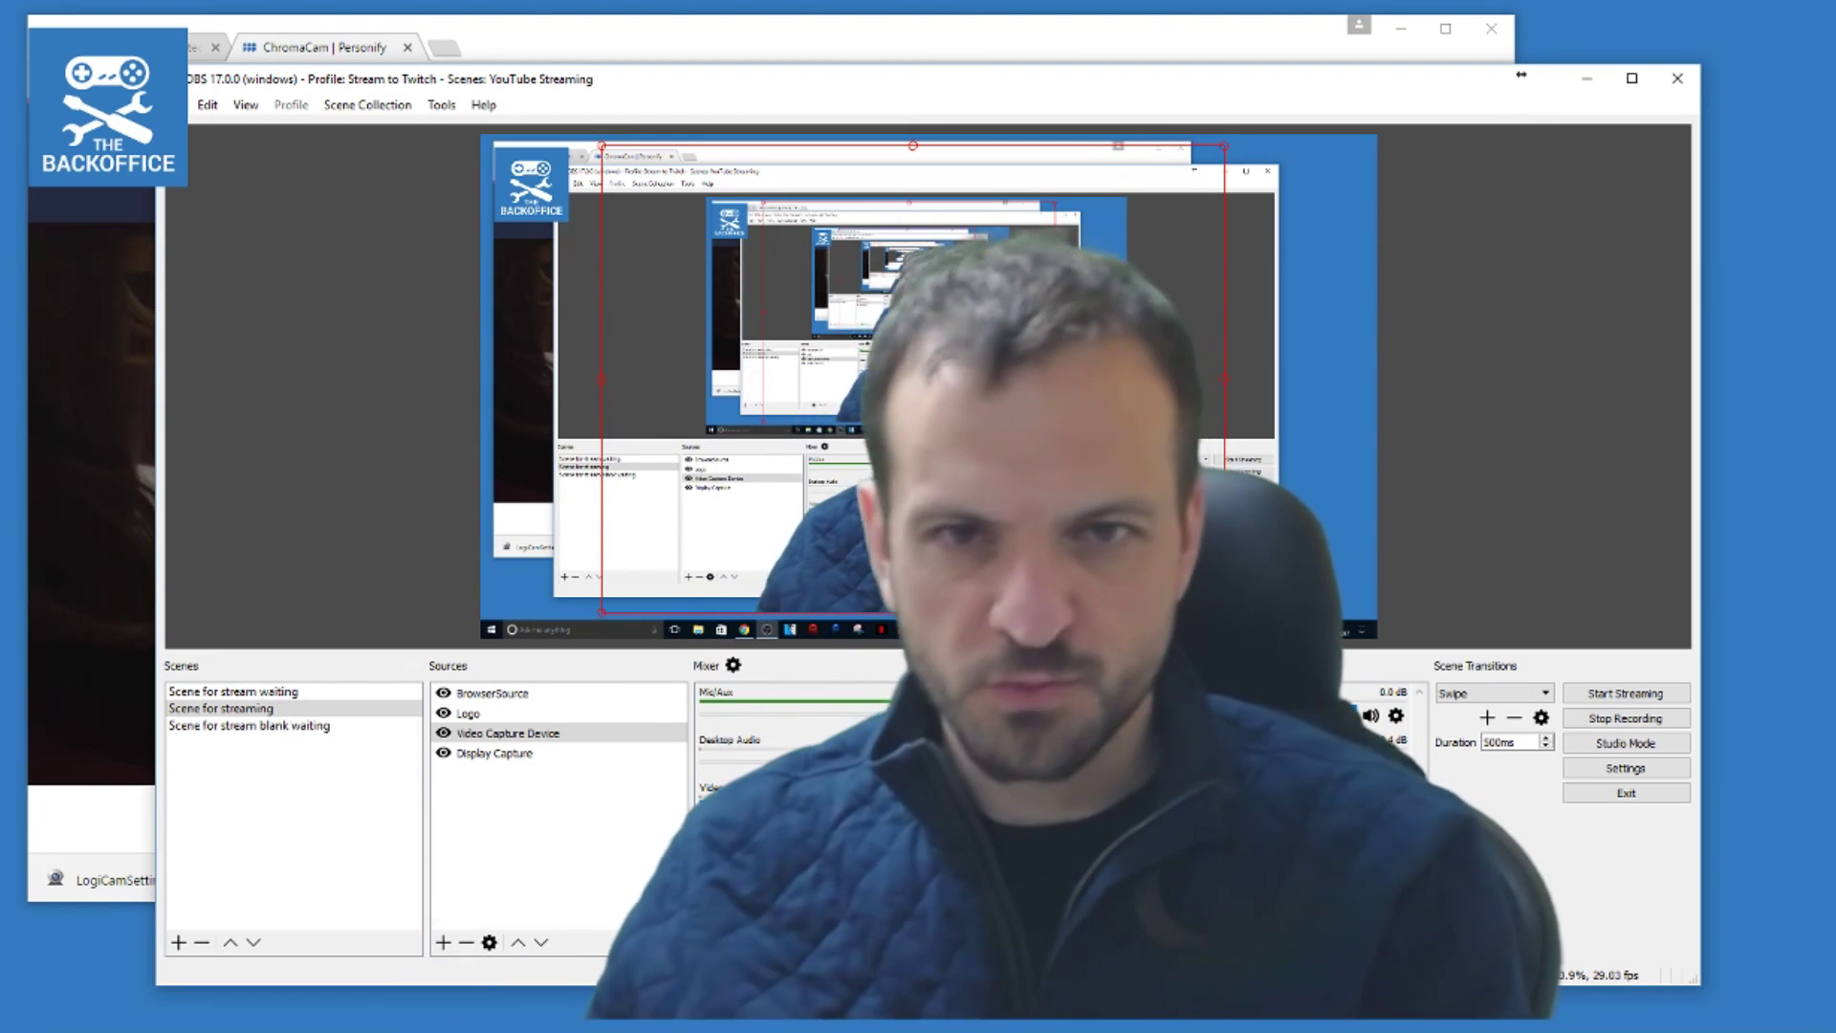
pyautogui.click(507, 732)
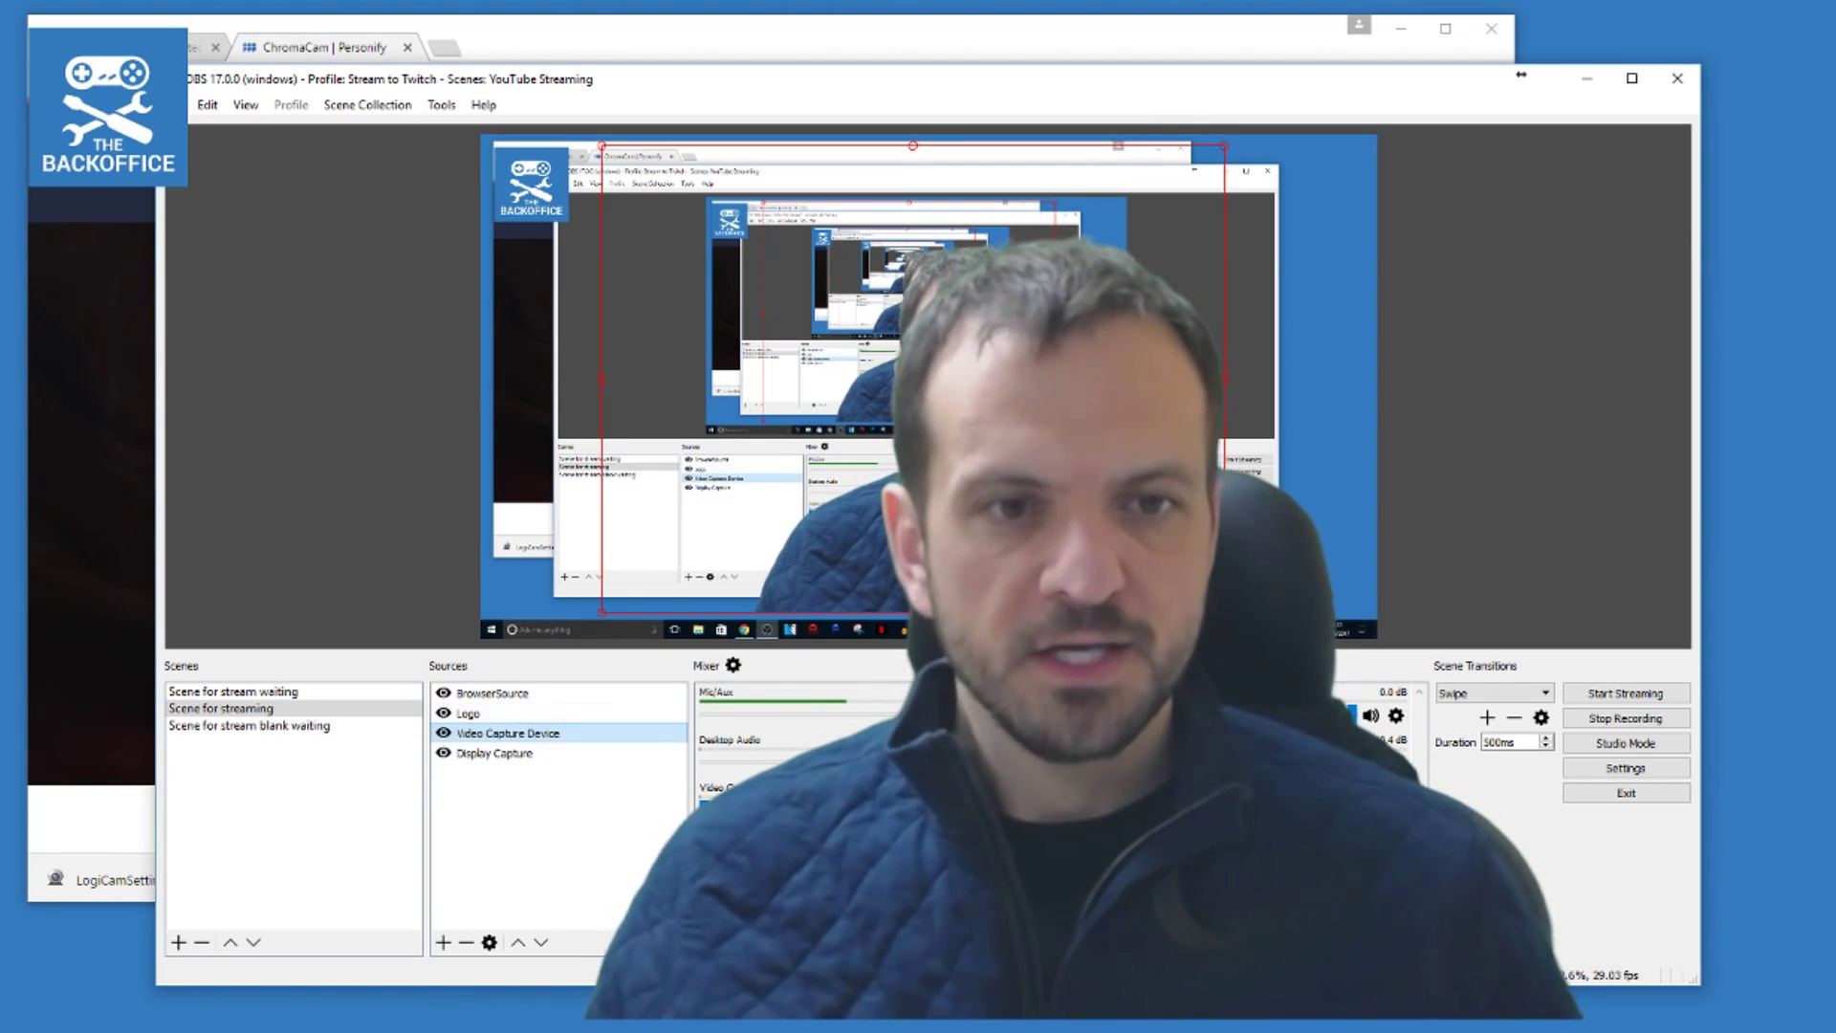
pyautogui.doubleClick(507, 732)
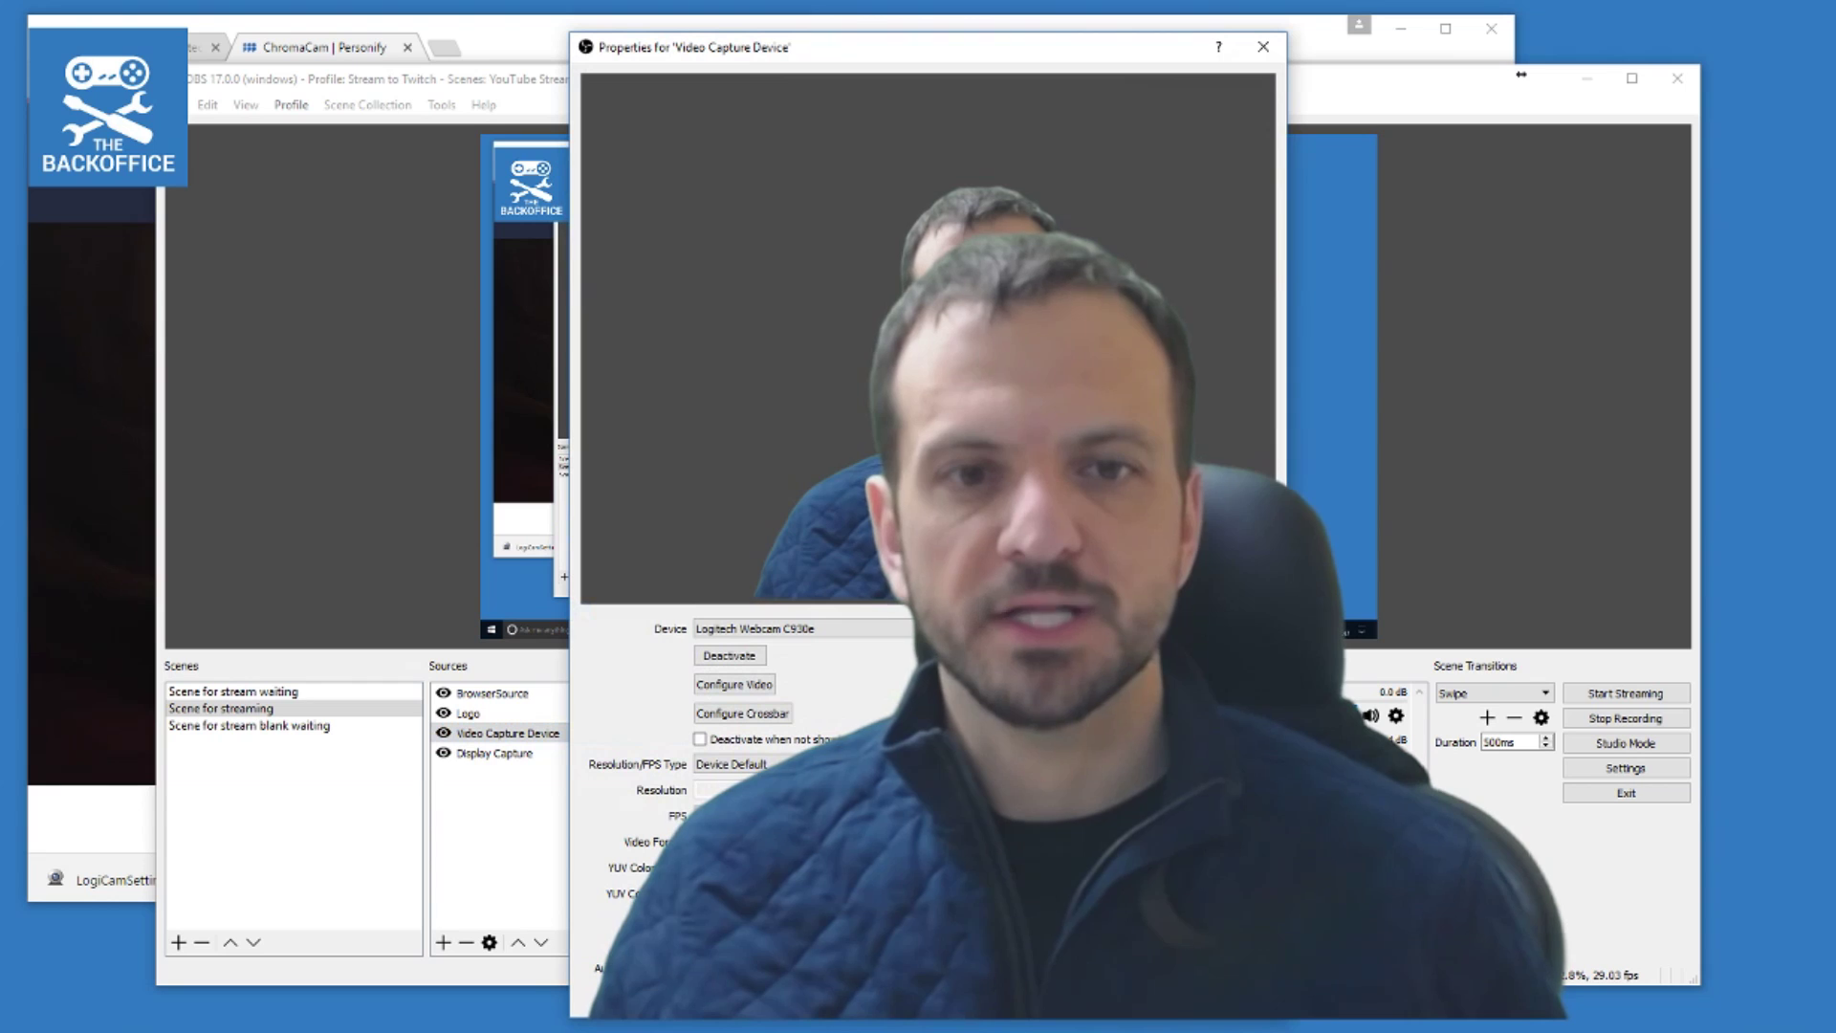
pyautogui.click(805, 629)
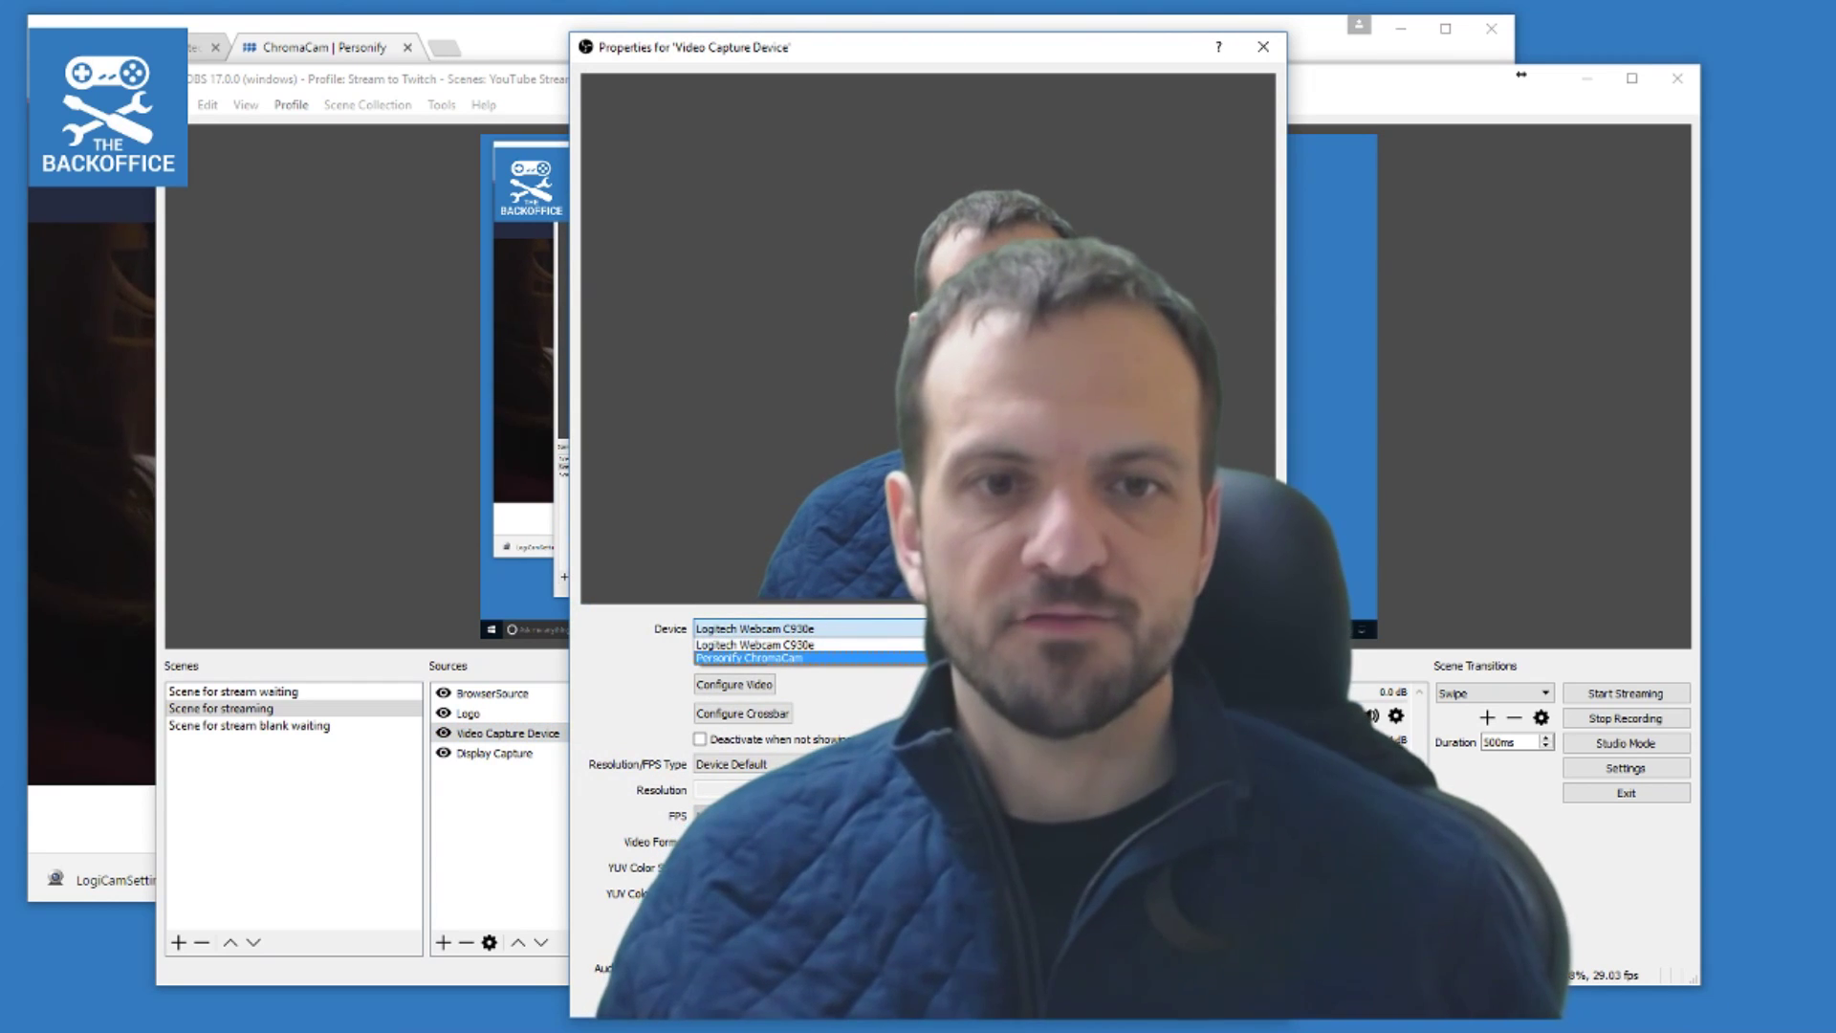
pyautogui.click(803, 658)
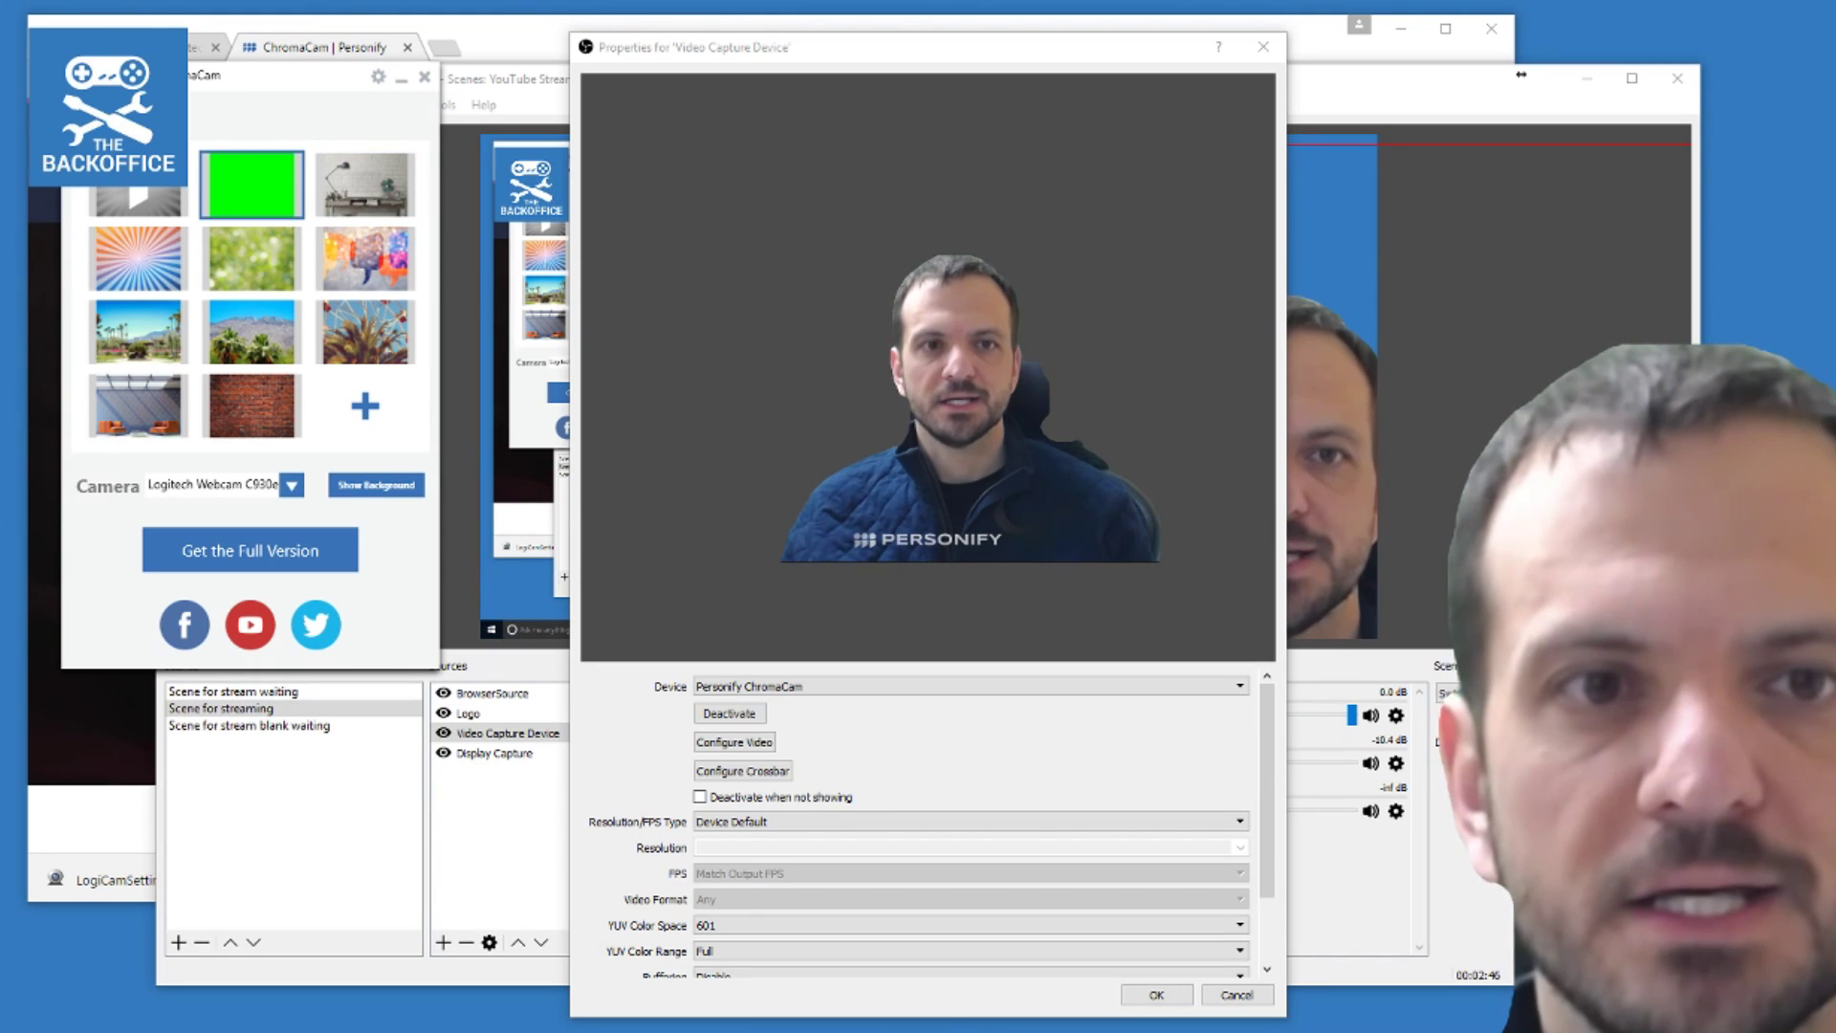
# Arrange the Video Capture Device properties window beside the ChromaCam window so both can be seen
pyautogui.hotkey('alt', 'Tab')
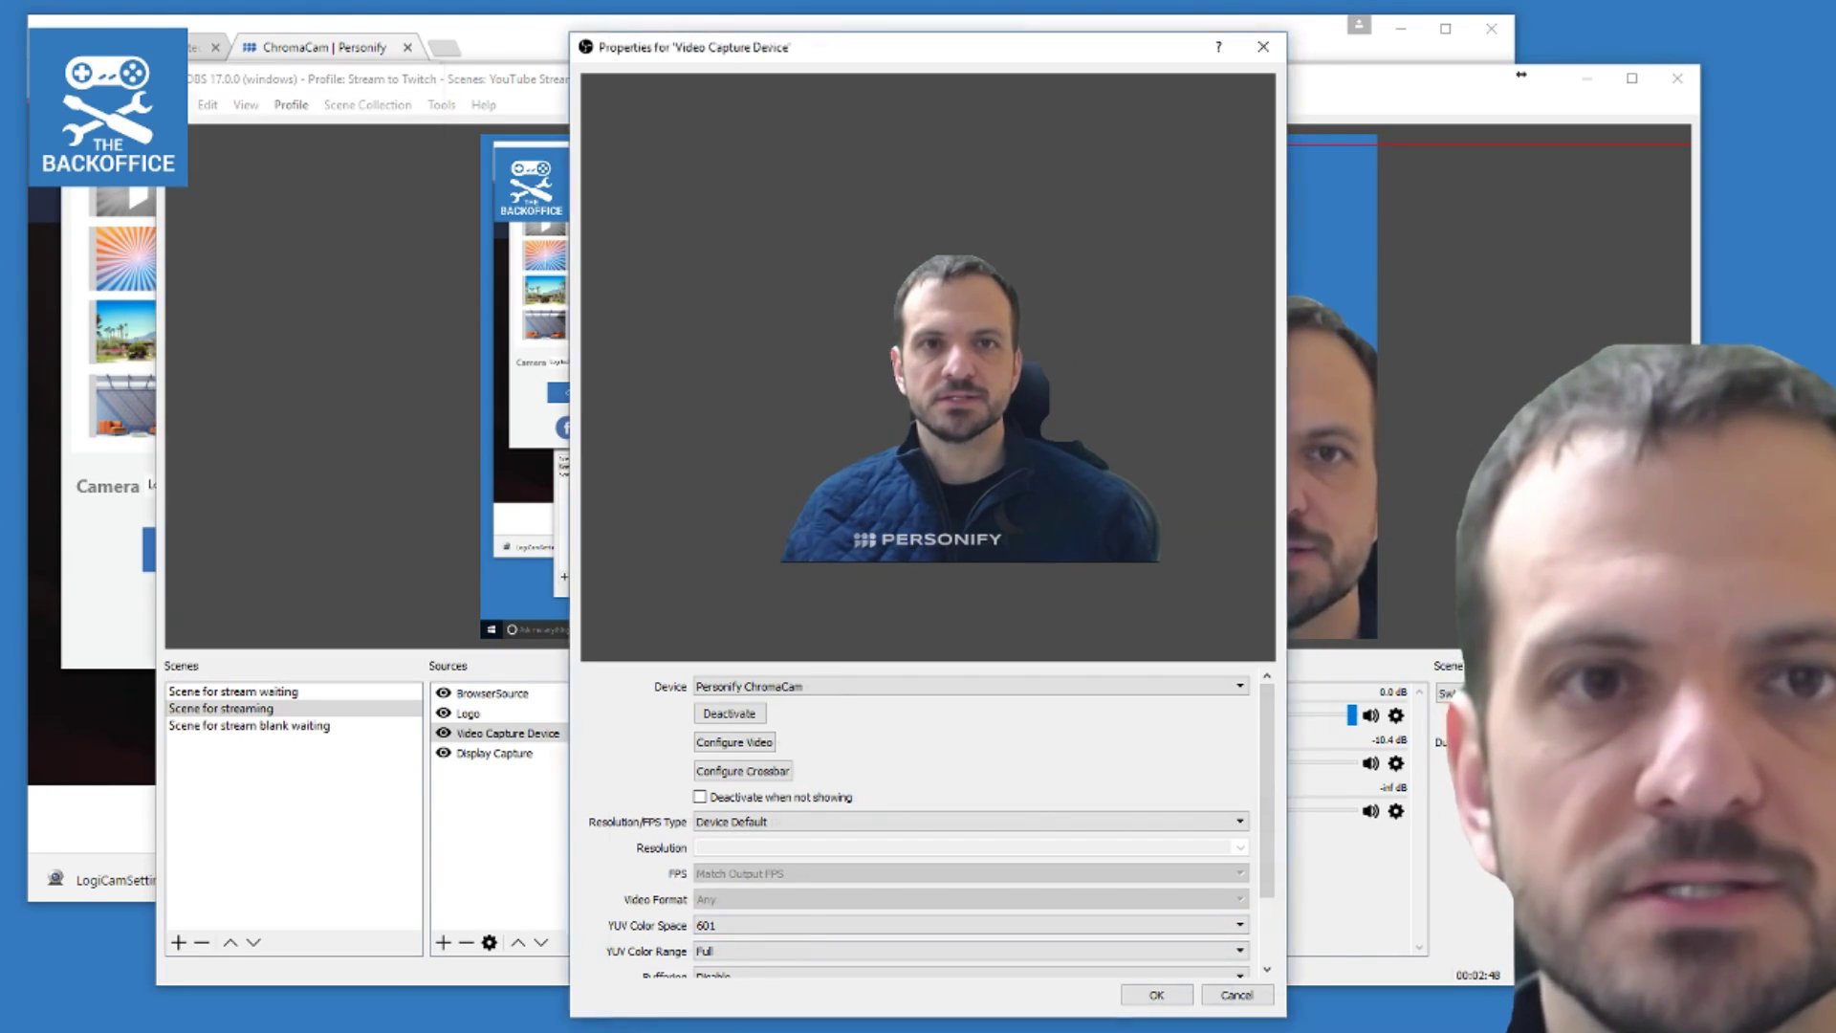
pyautogui.moveTo(861, 47); pyautogui.dragTo(1228, 50)
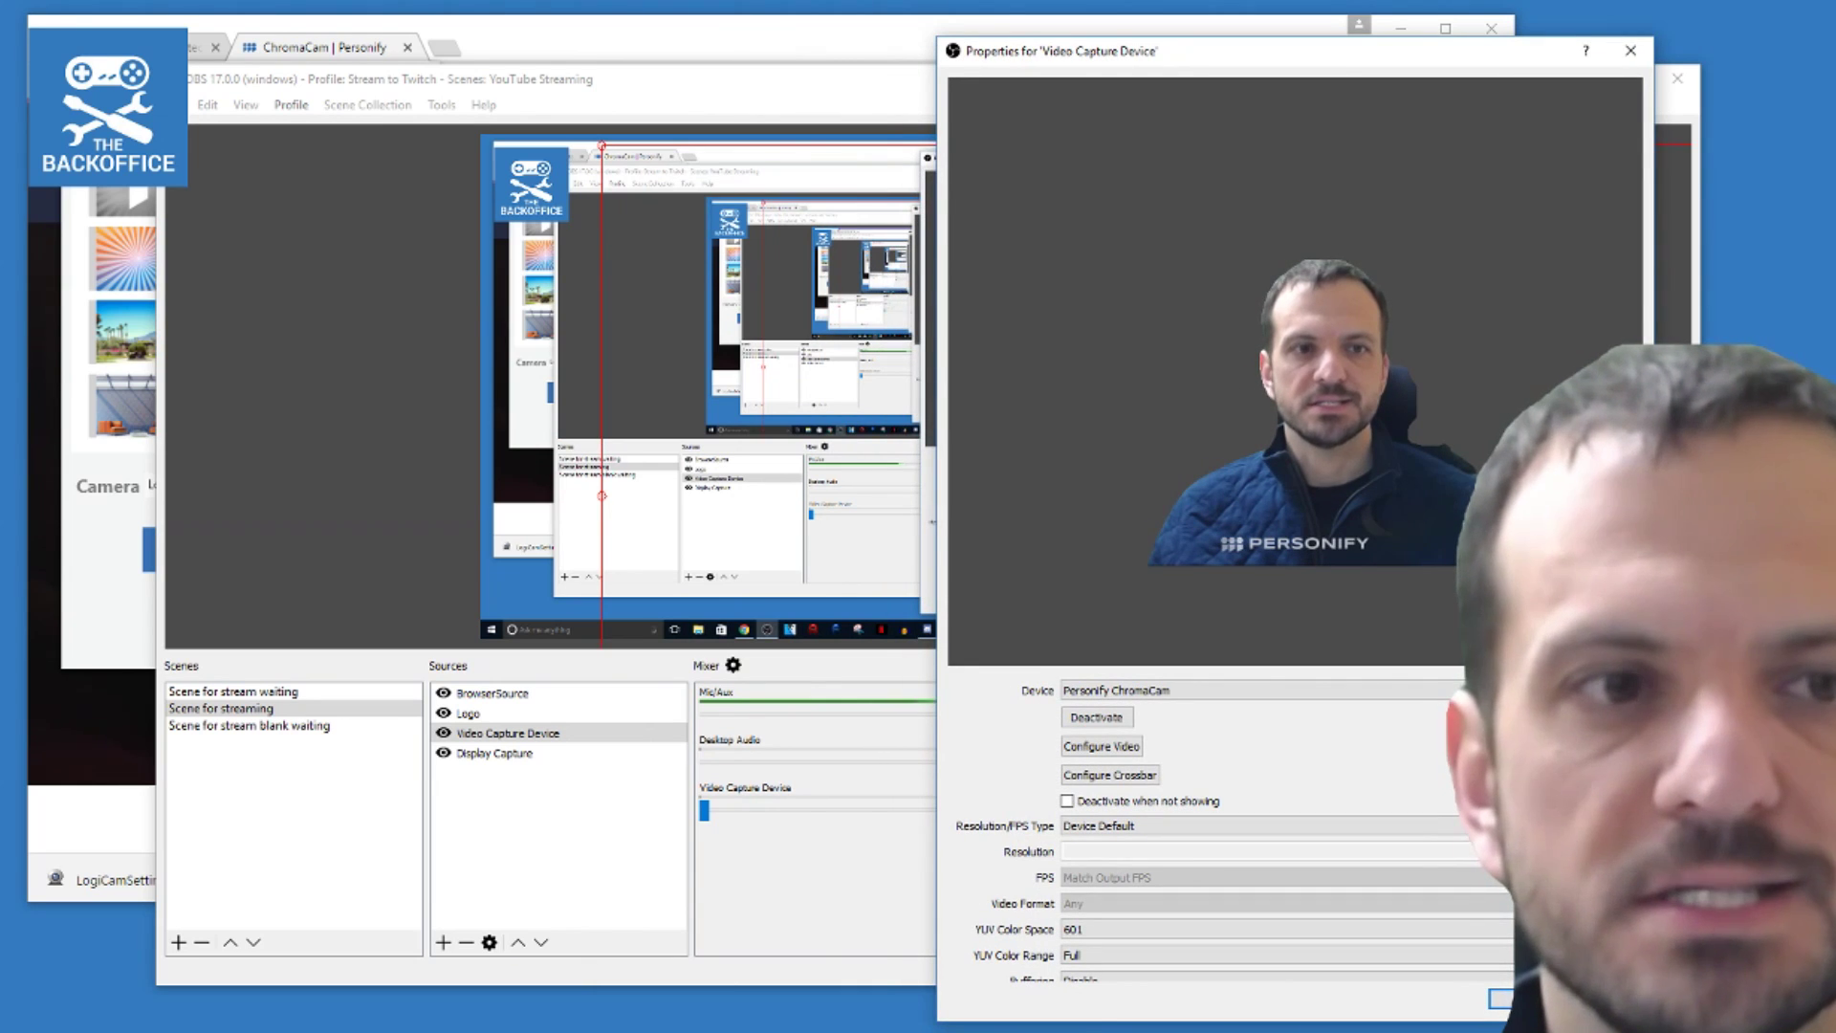
pyautogui.hotkey('alt', 'Tab')
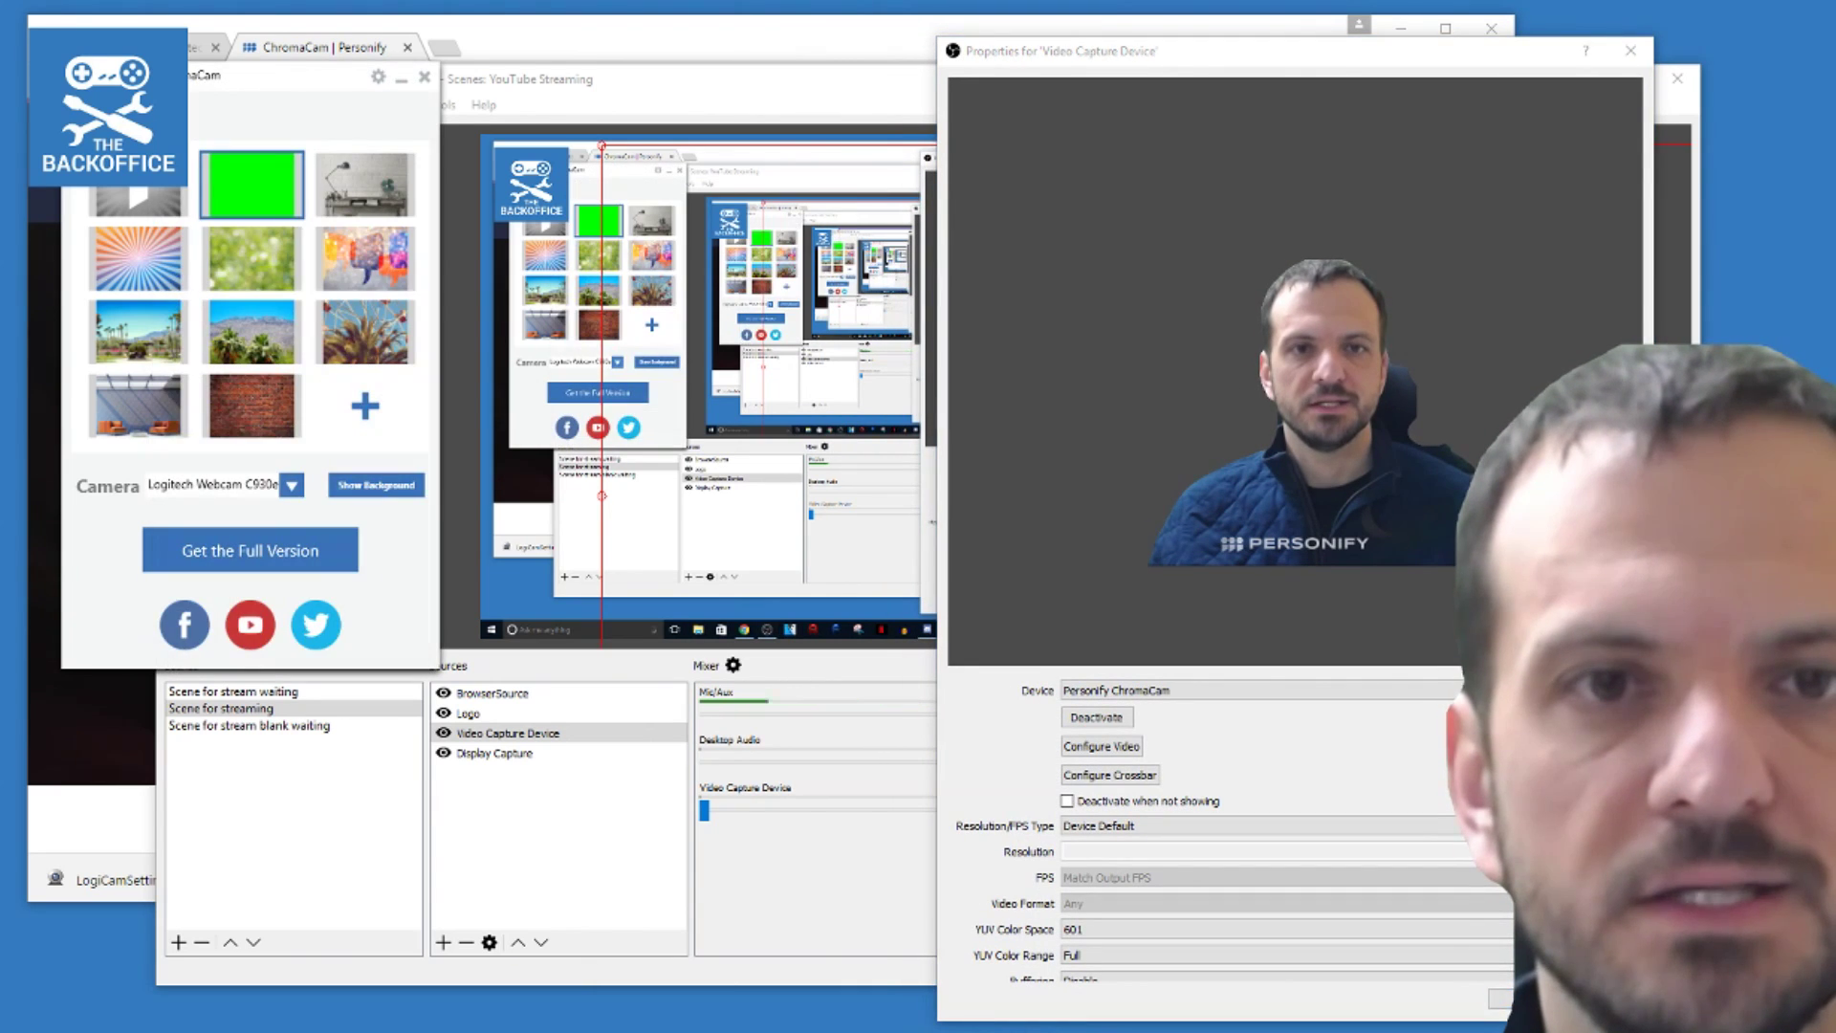
pyautogui.moveTo(1228, 51); pyautogui.dragTo(966, 55)
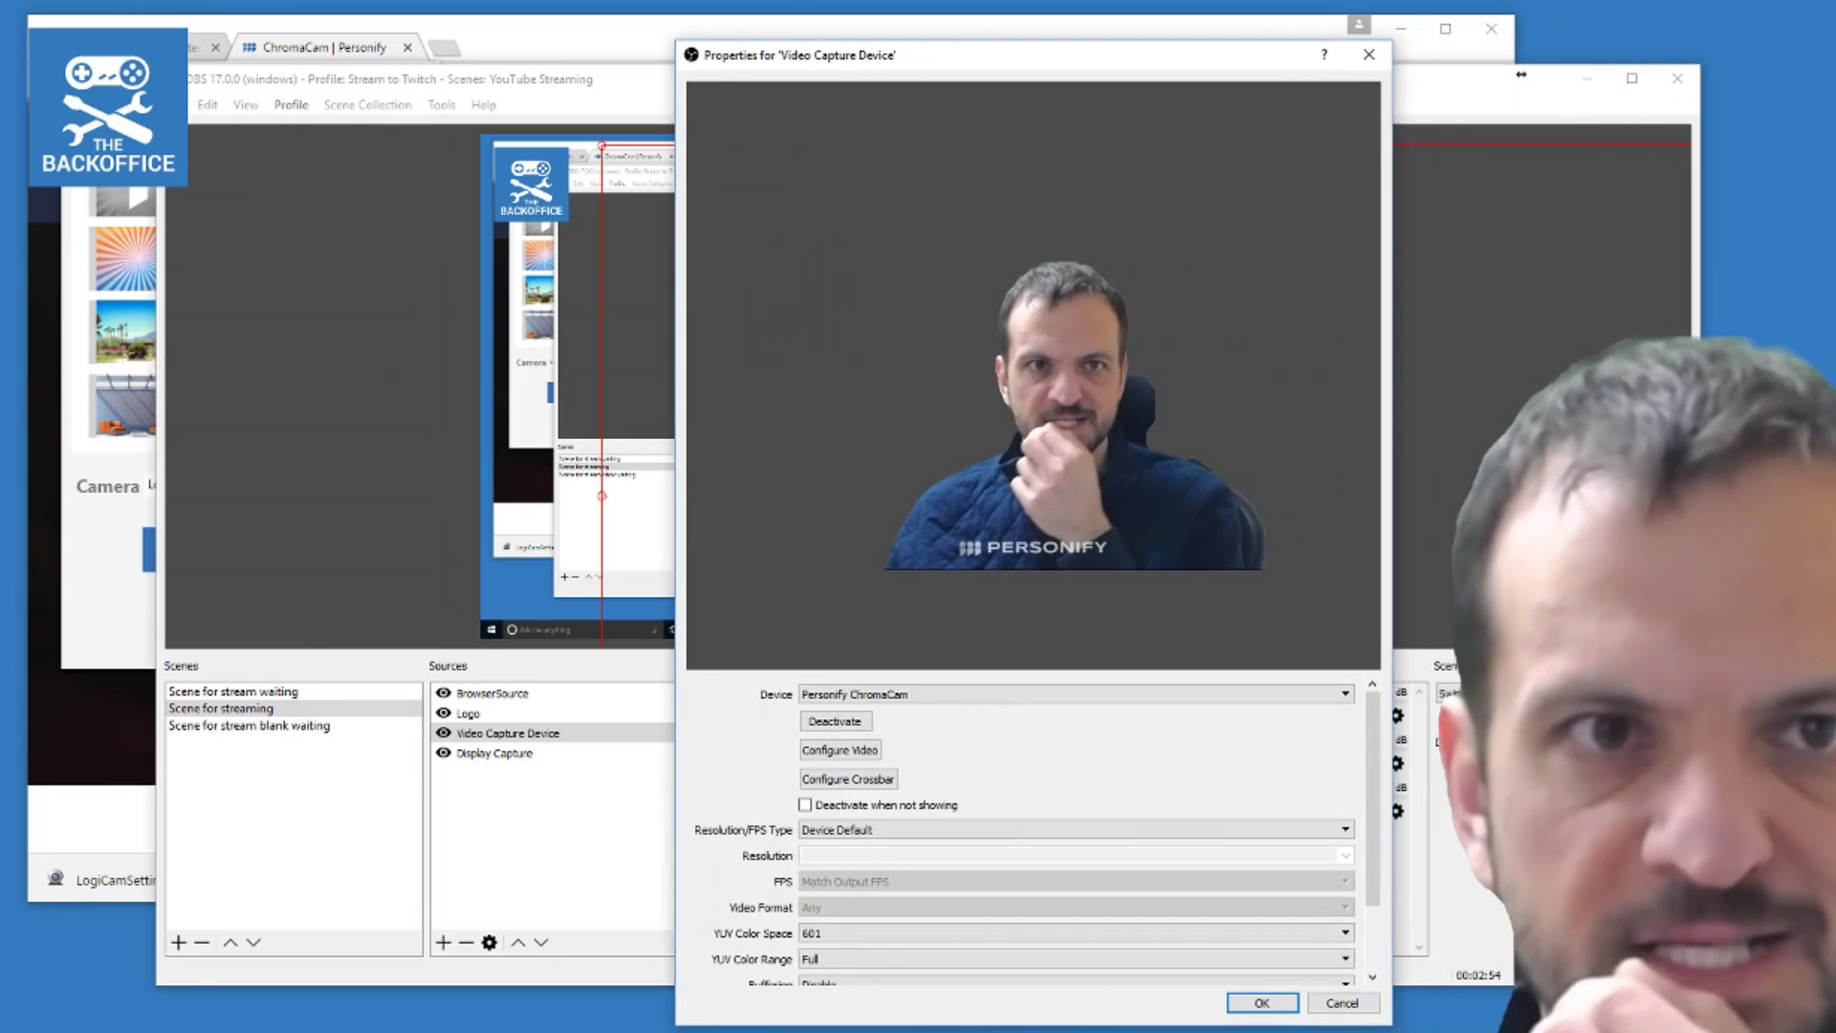
pyautogui.hotkey('alt', 'Tab')
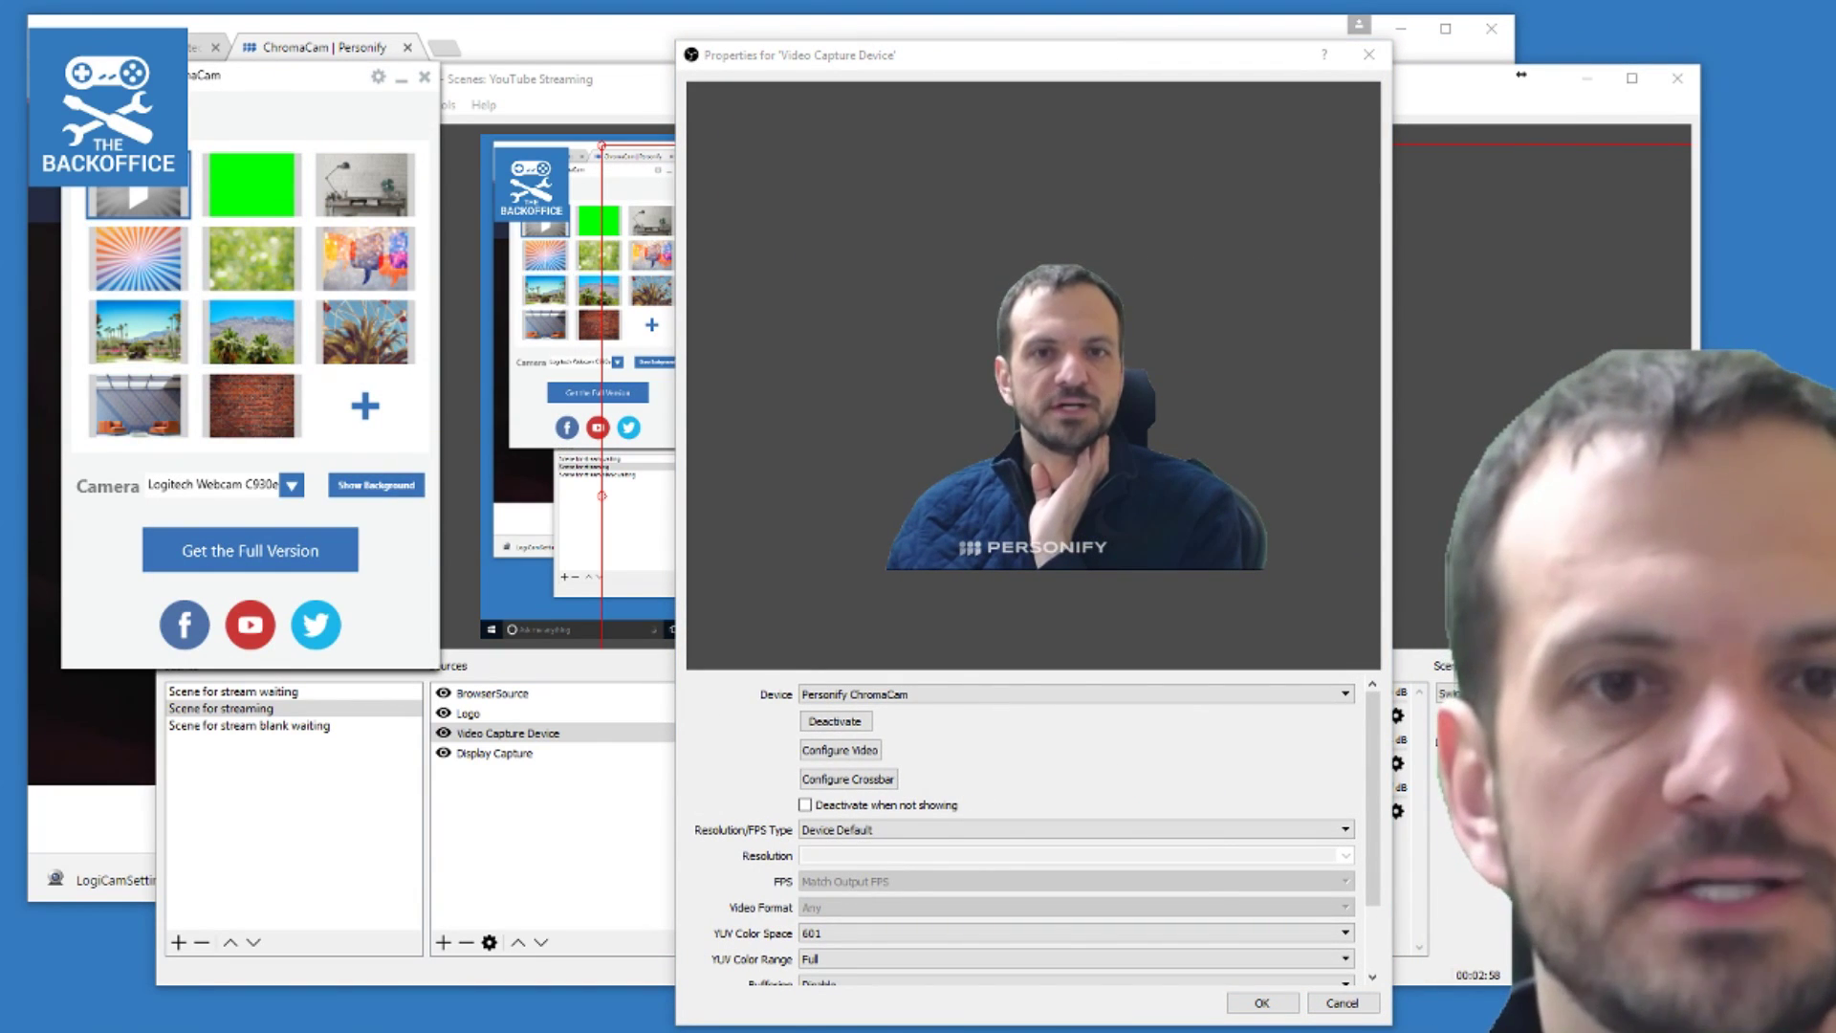
# Try the sunburst, palm-tree, brick-wall and mountain landscape backgrounds in ChromaCam
pyautogui.click(139, 259)
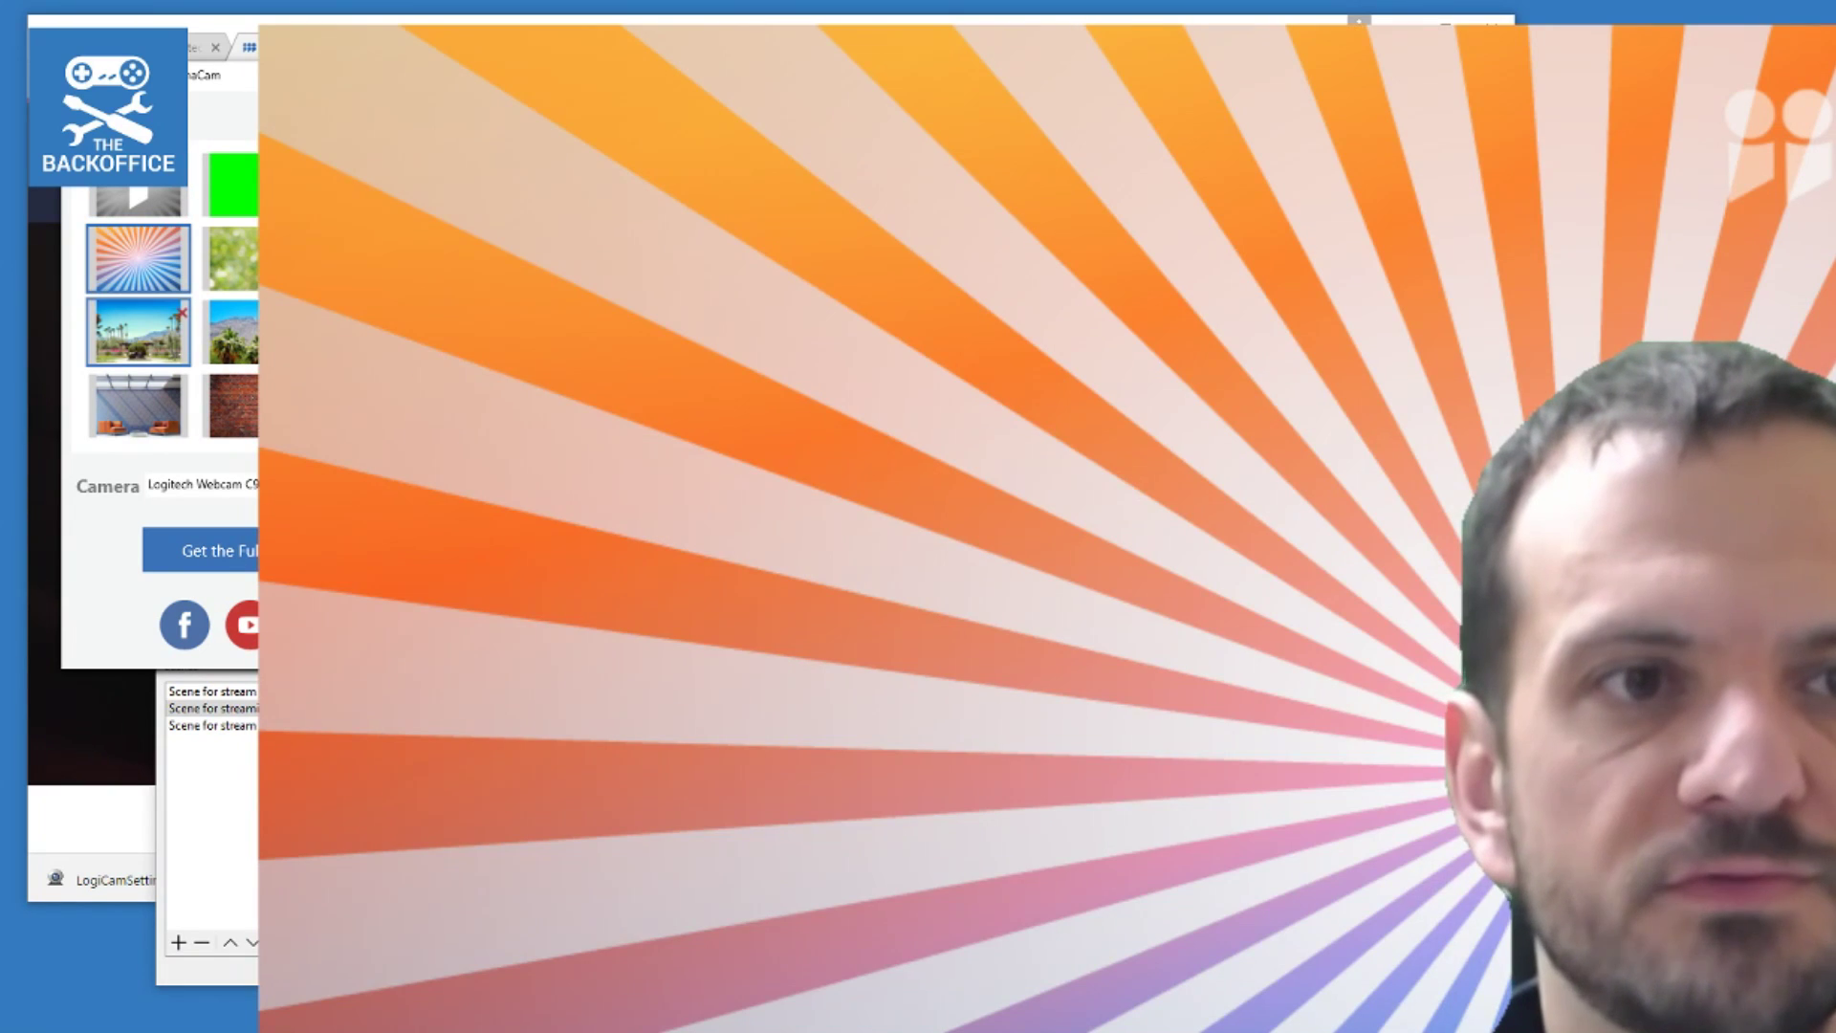
pyautogui.click(139, 331)
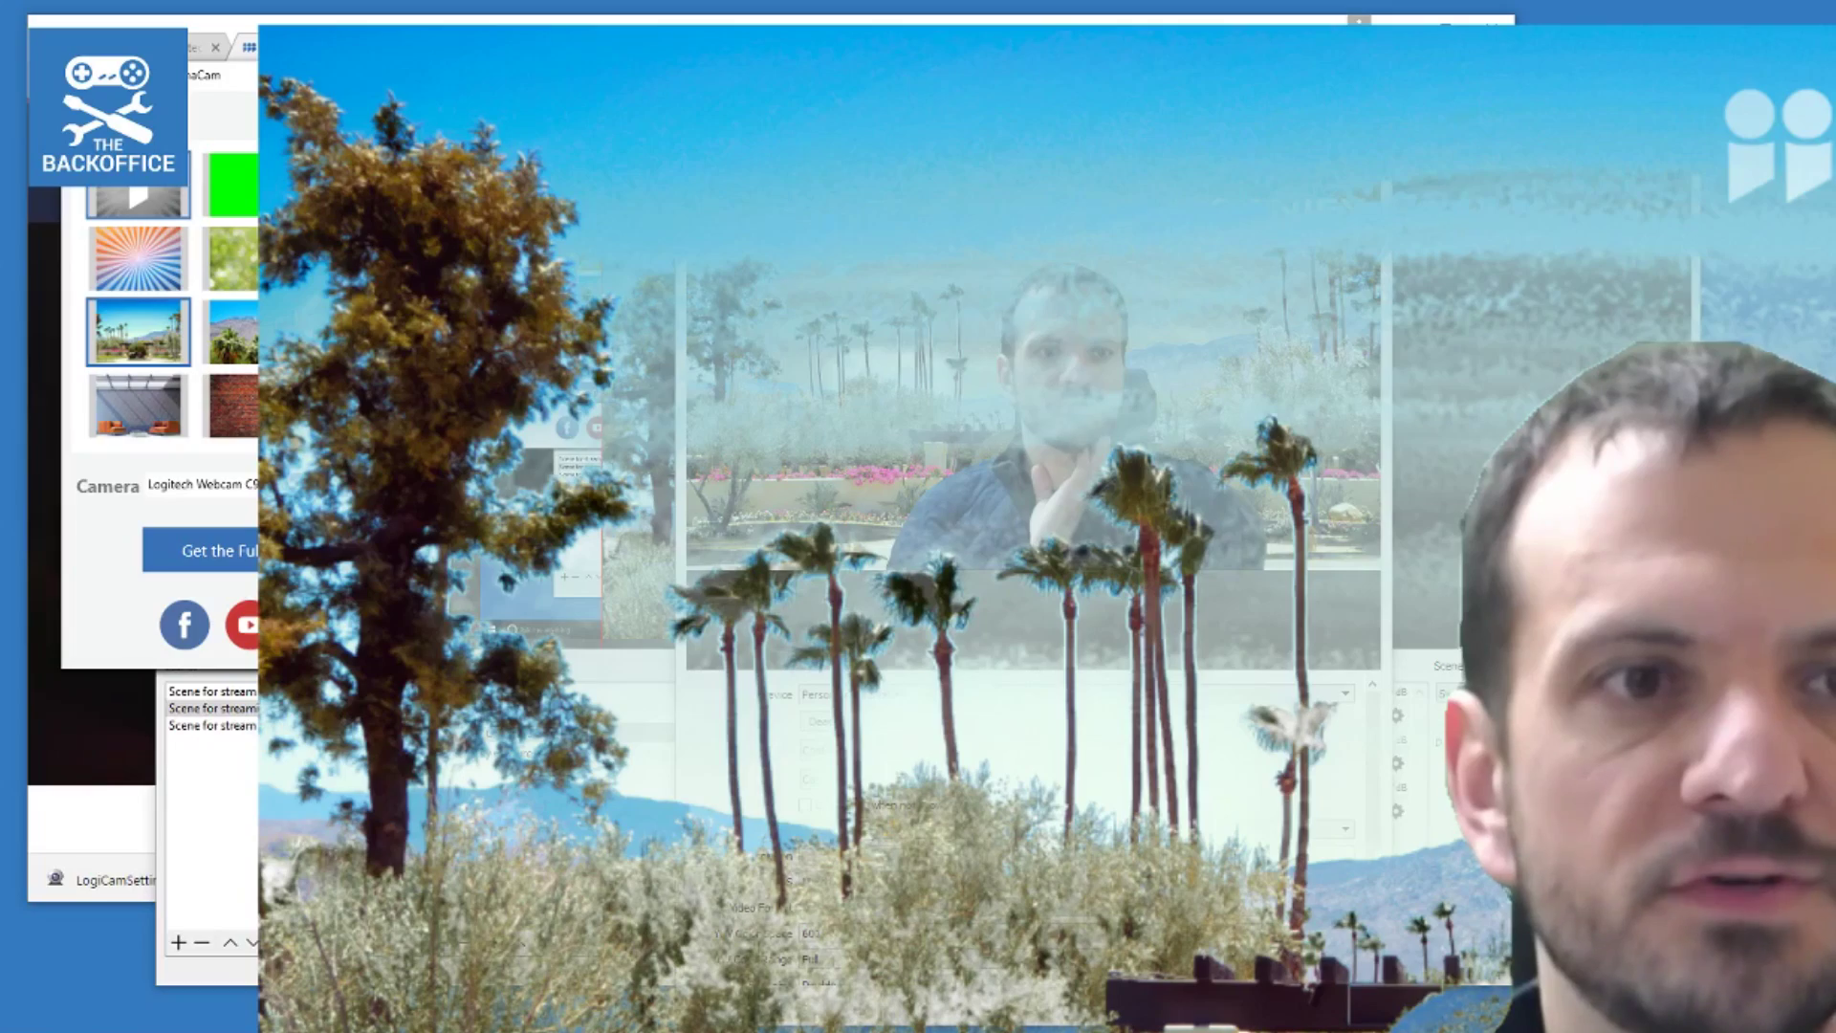
pyautogui.click(233, 406)
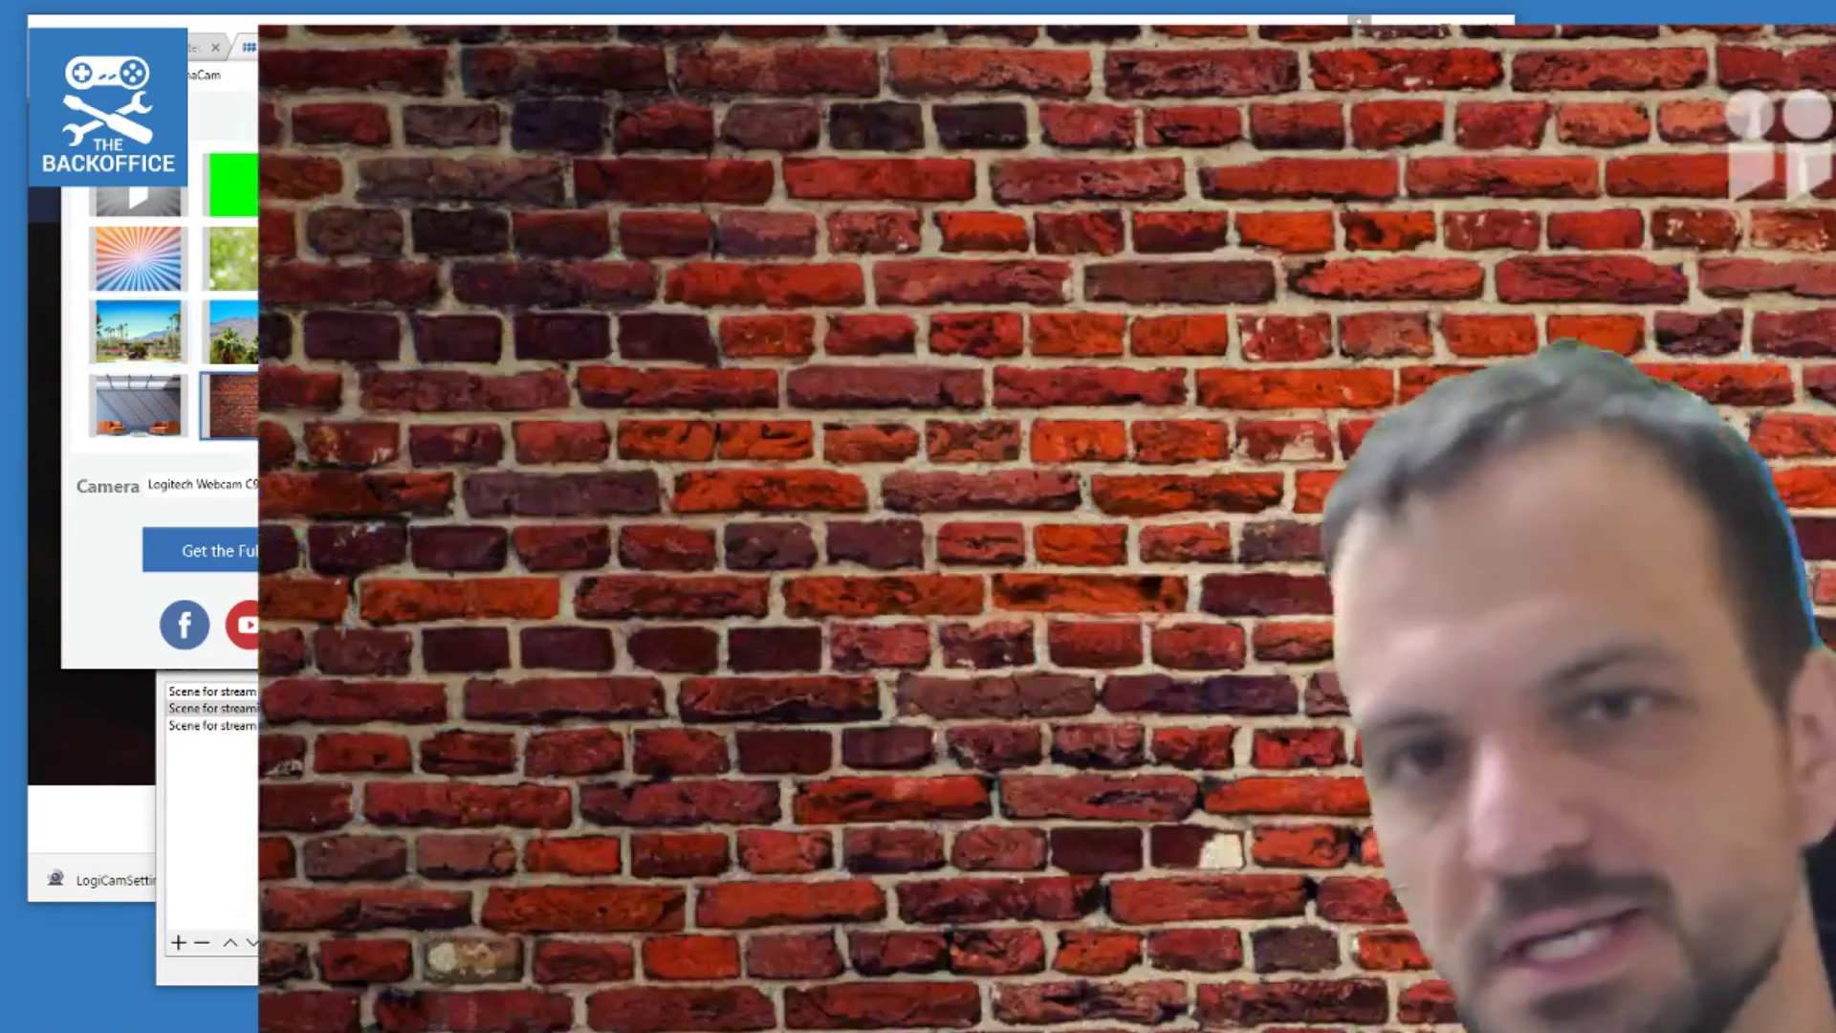
pyautogui.click(232, 331)
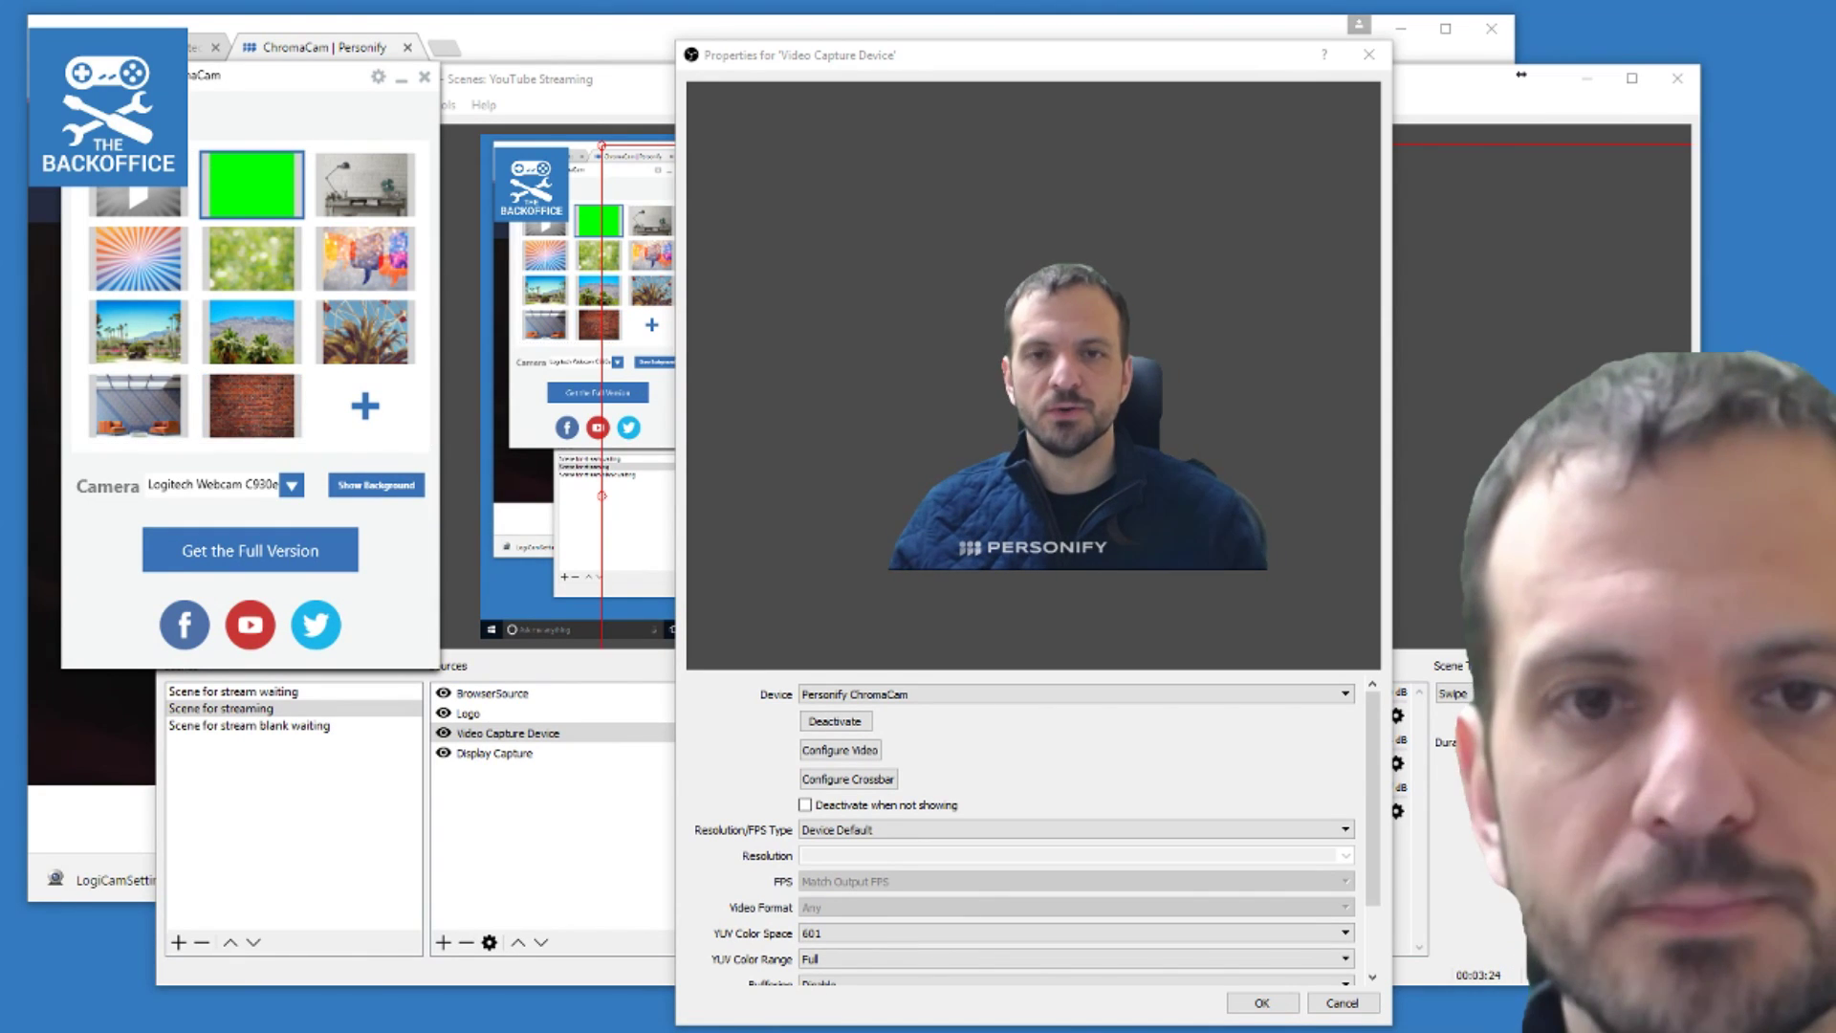
# Check CPU usage in Task Manager while switching between ChromaCam backgrounds, and close Task Manager
pyautogui.hotkey('ctrl', 'shift', 'Escape')
pyautogui.moveTo(1316, 109); pyautogui.dragTo(1360, 122)
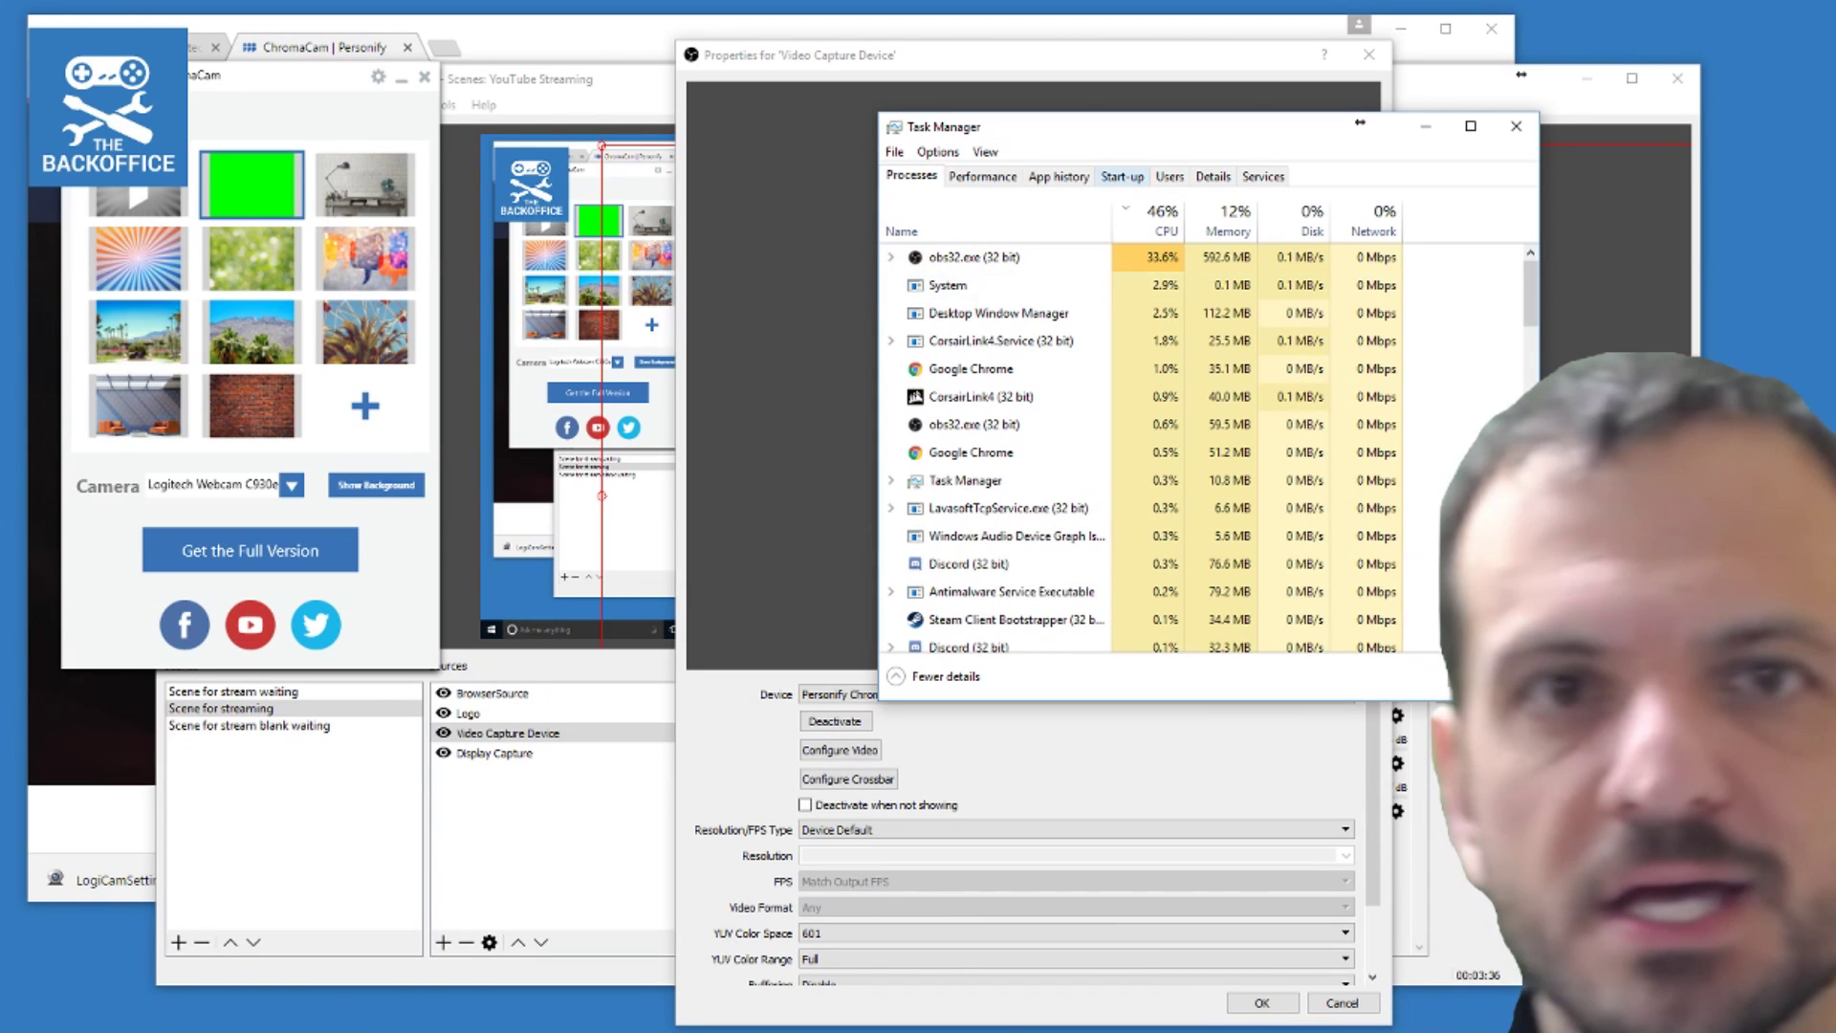
pyautogui.moveTo(1359, 122); pyautogui.dragTo(1627, 113)
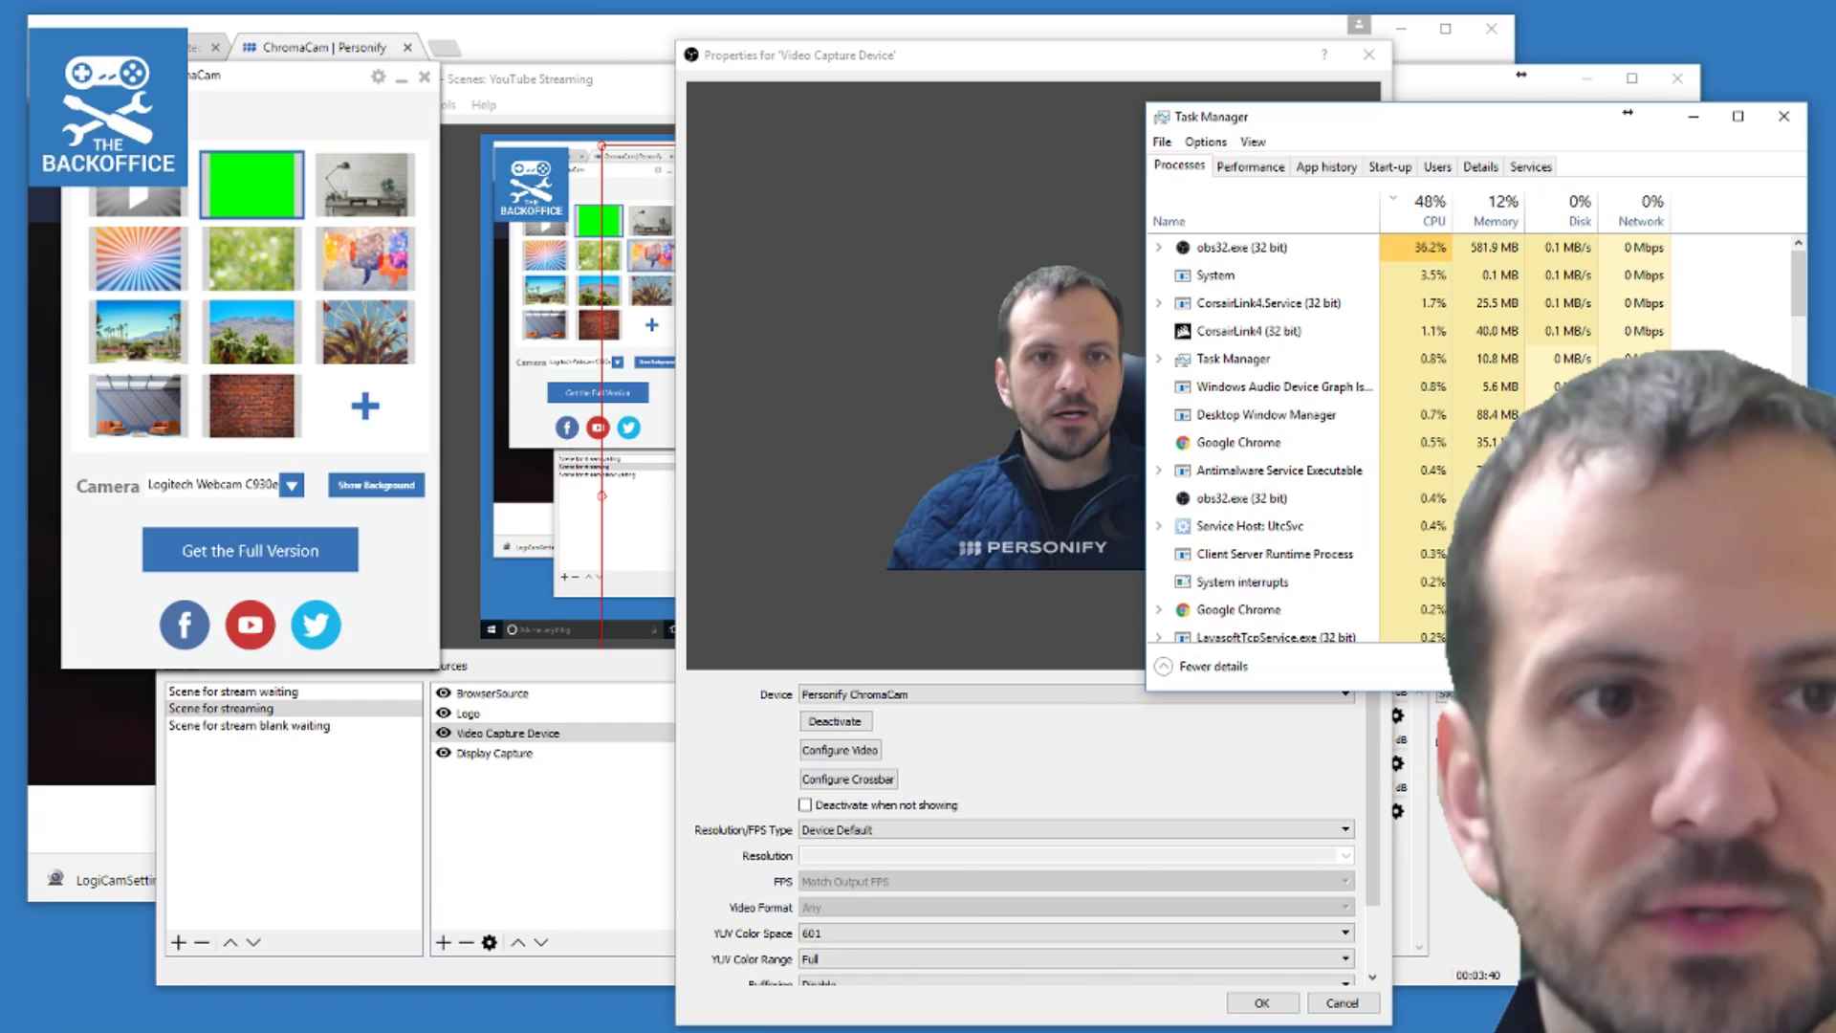
pyautogui.click(138, 198)
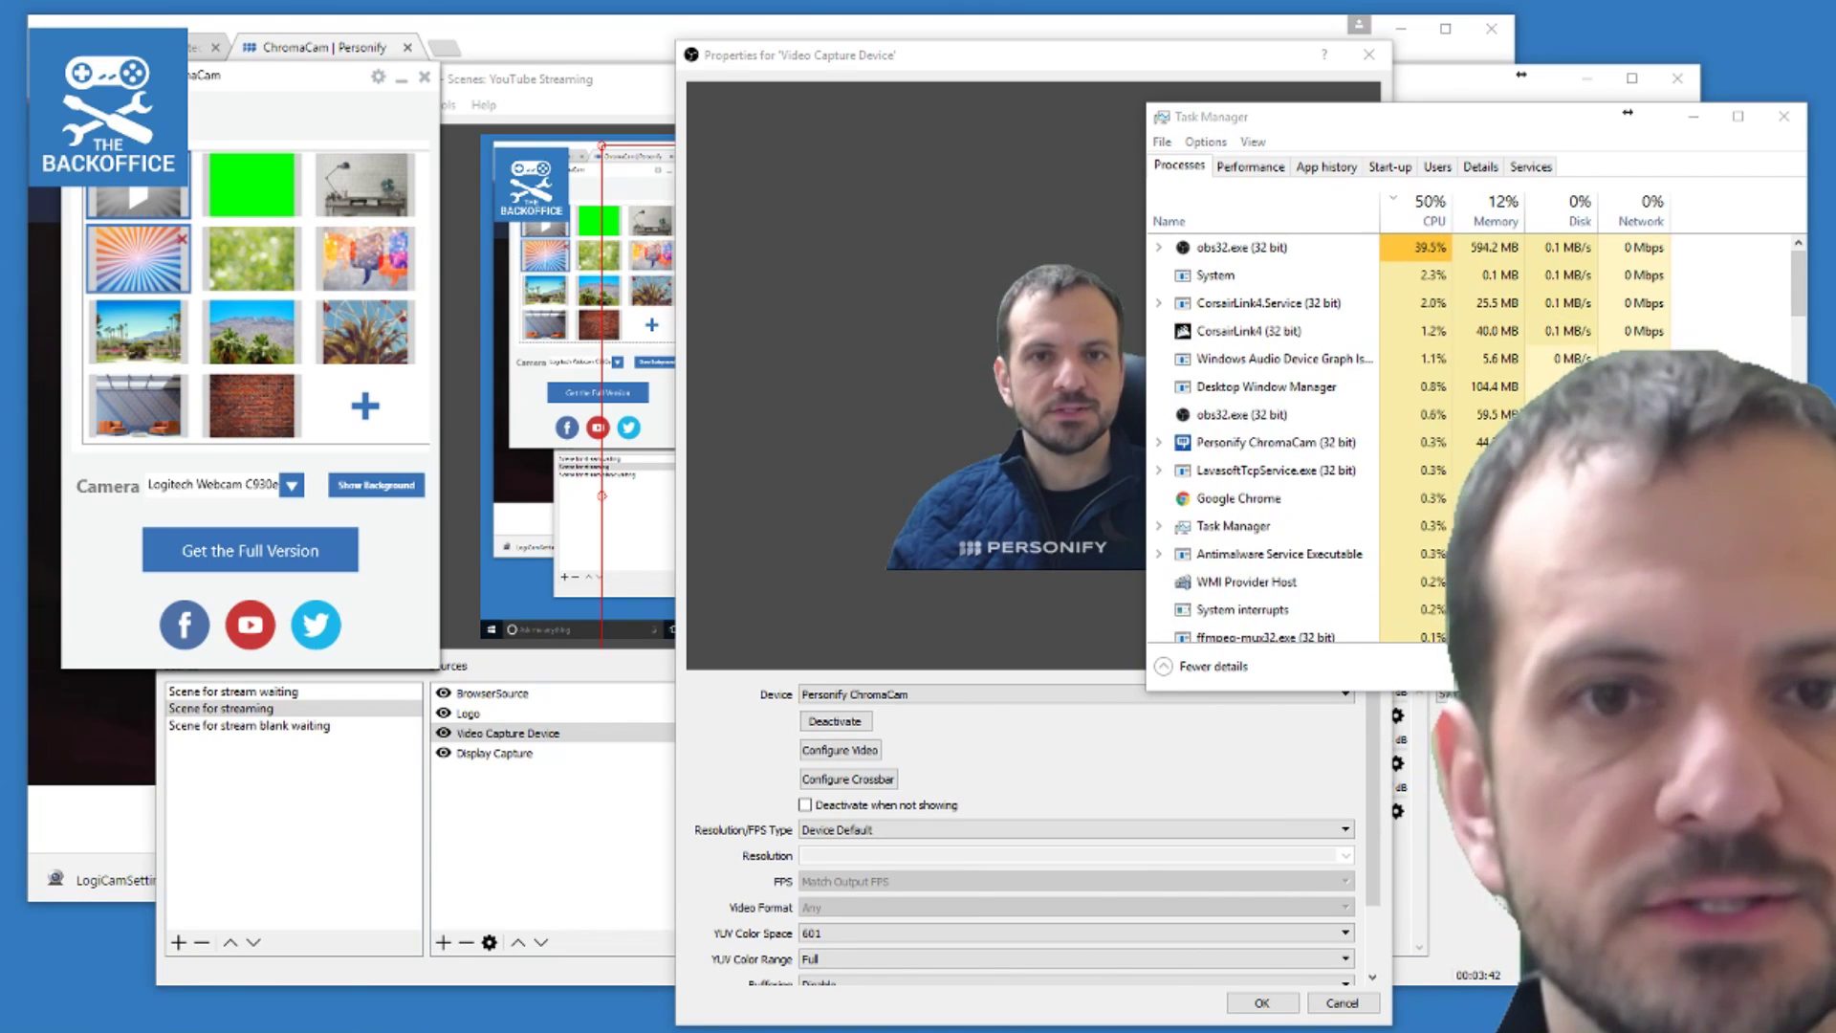
pyautogui.click(138, 258)
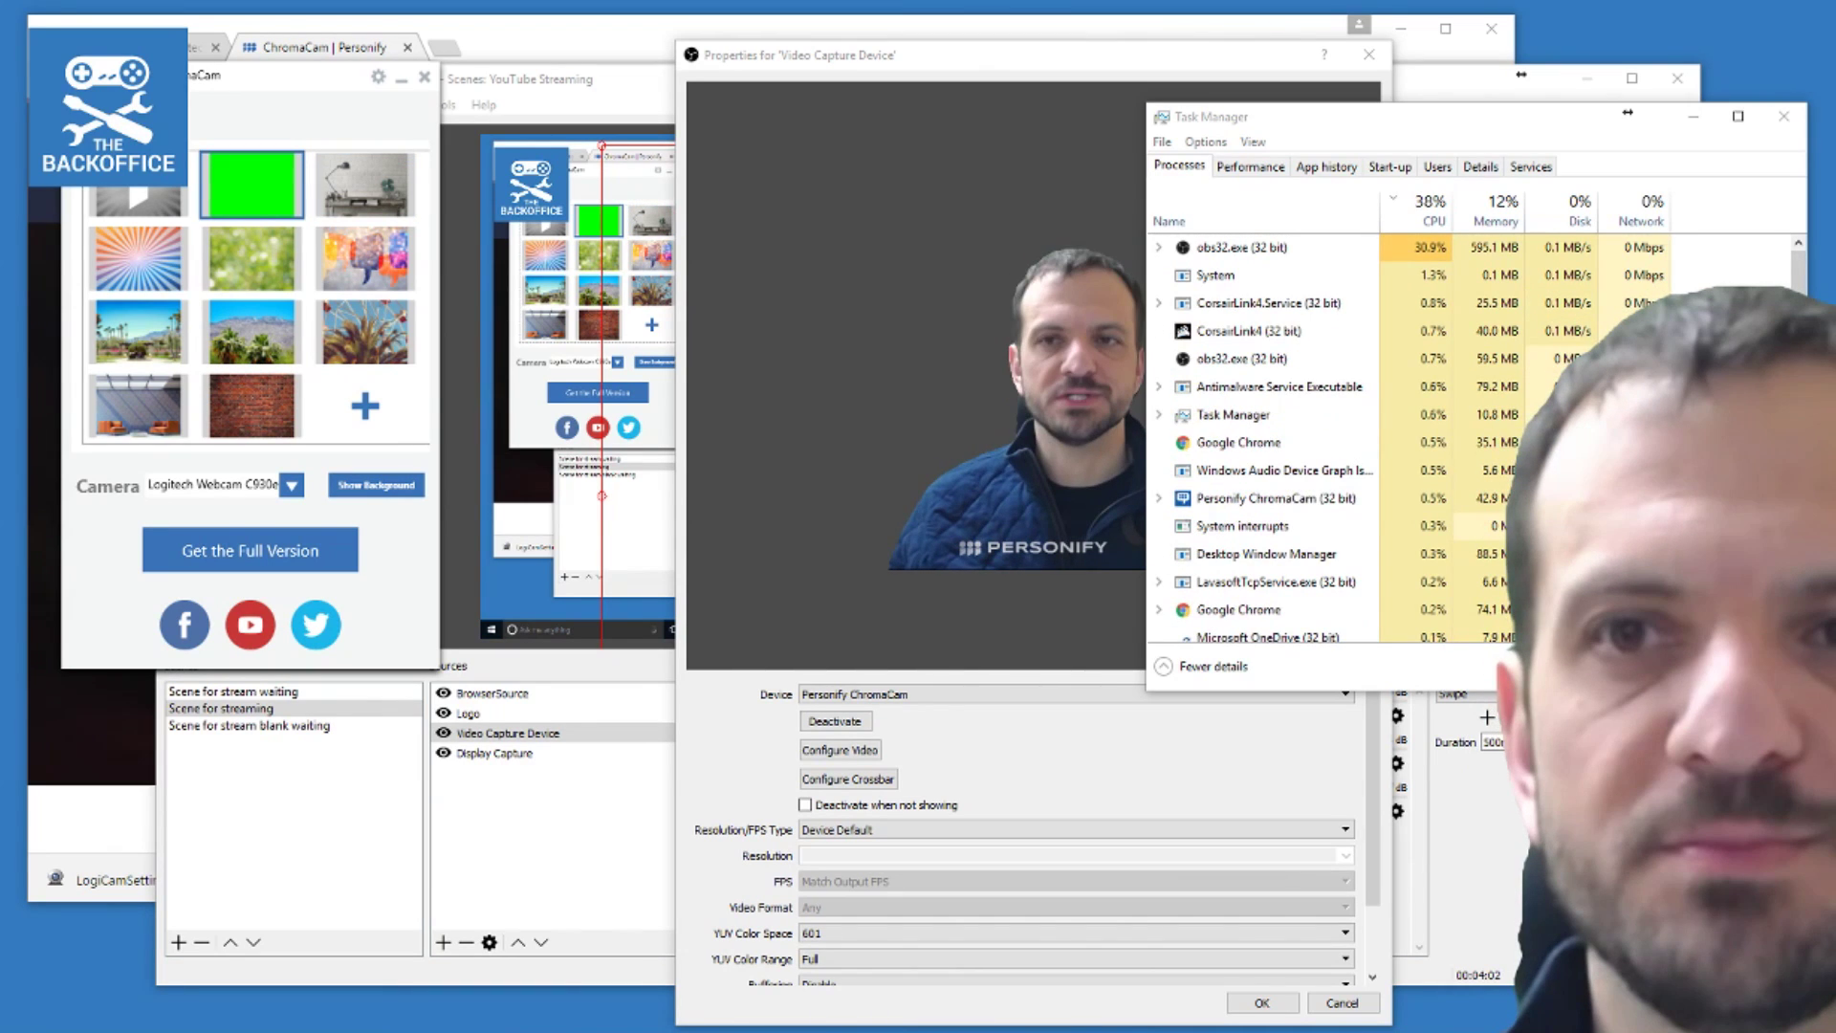
pyautogui.click(1783, 116)
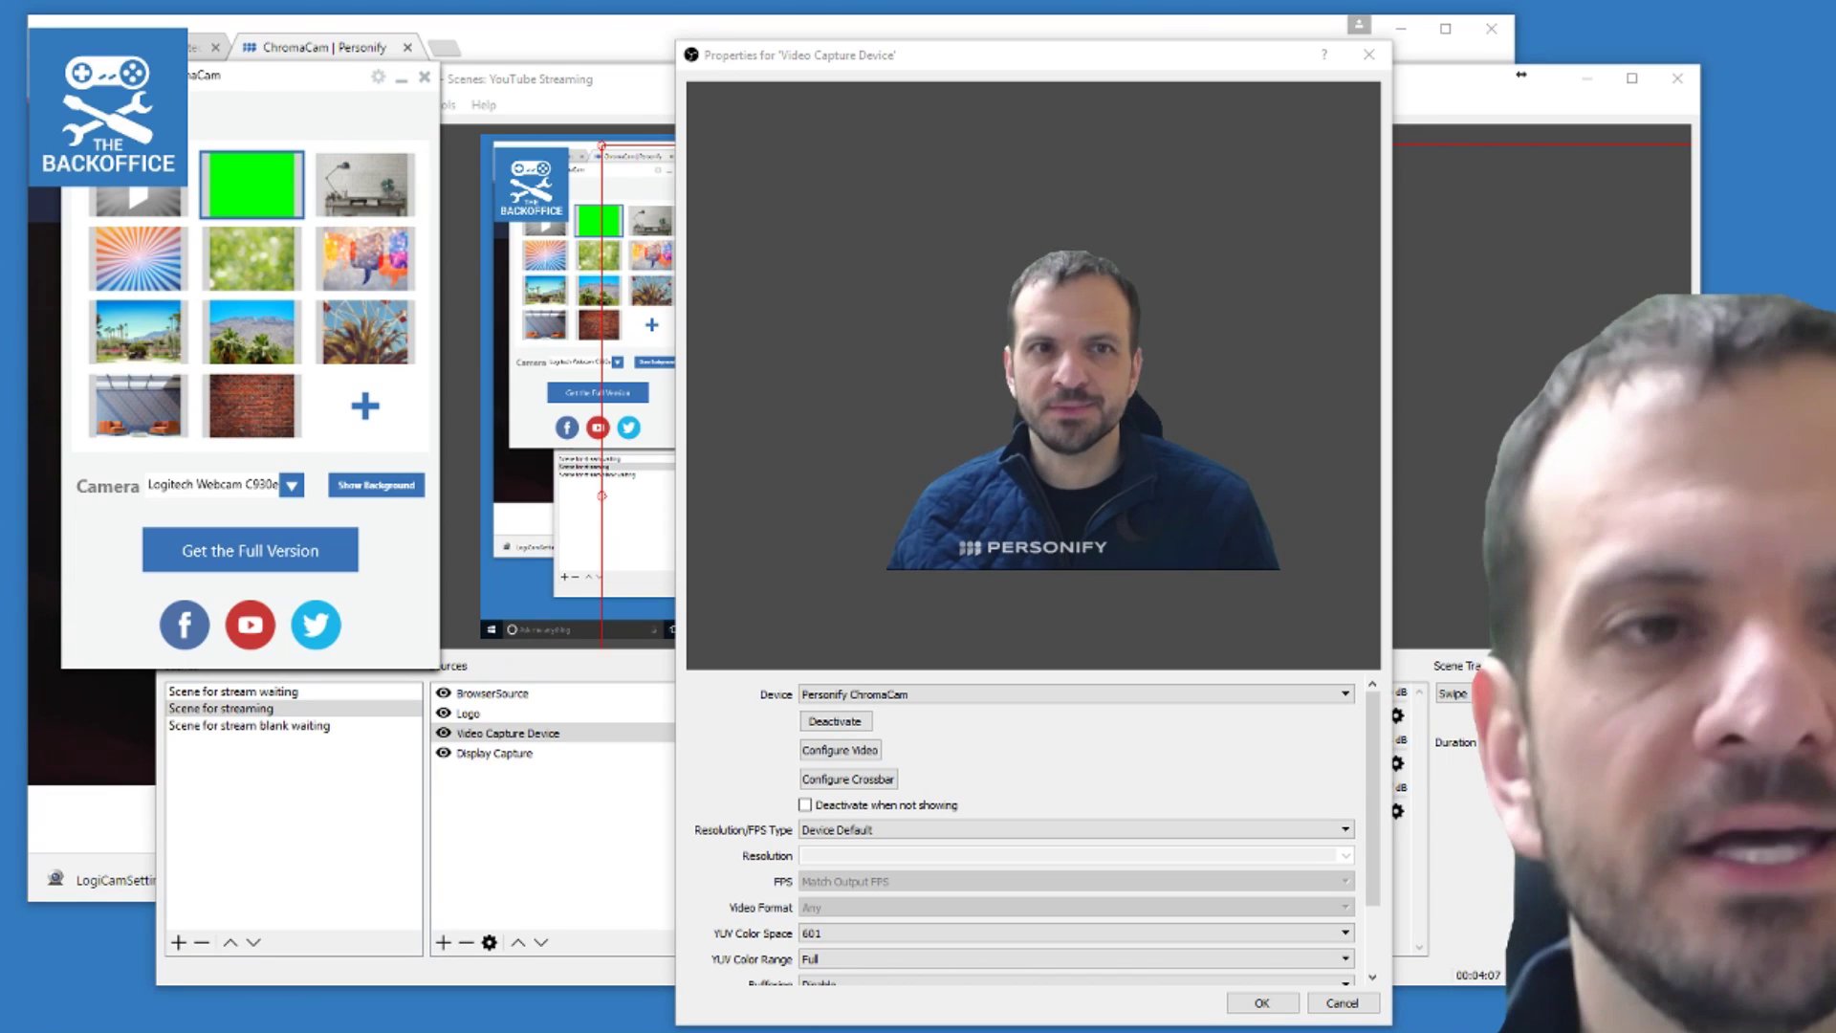
pyautogui.click(378, 76)
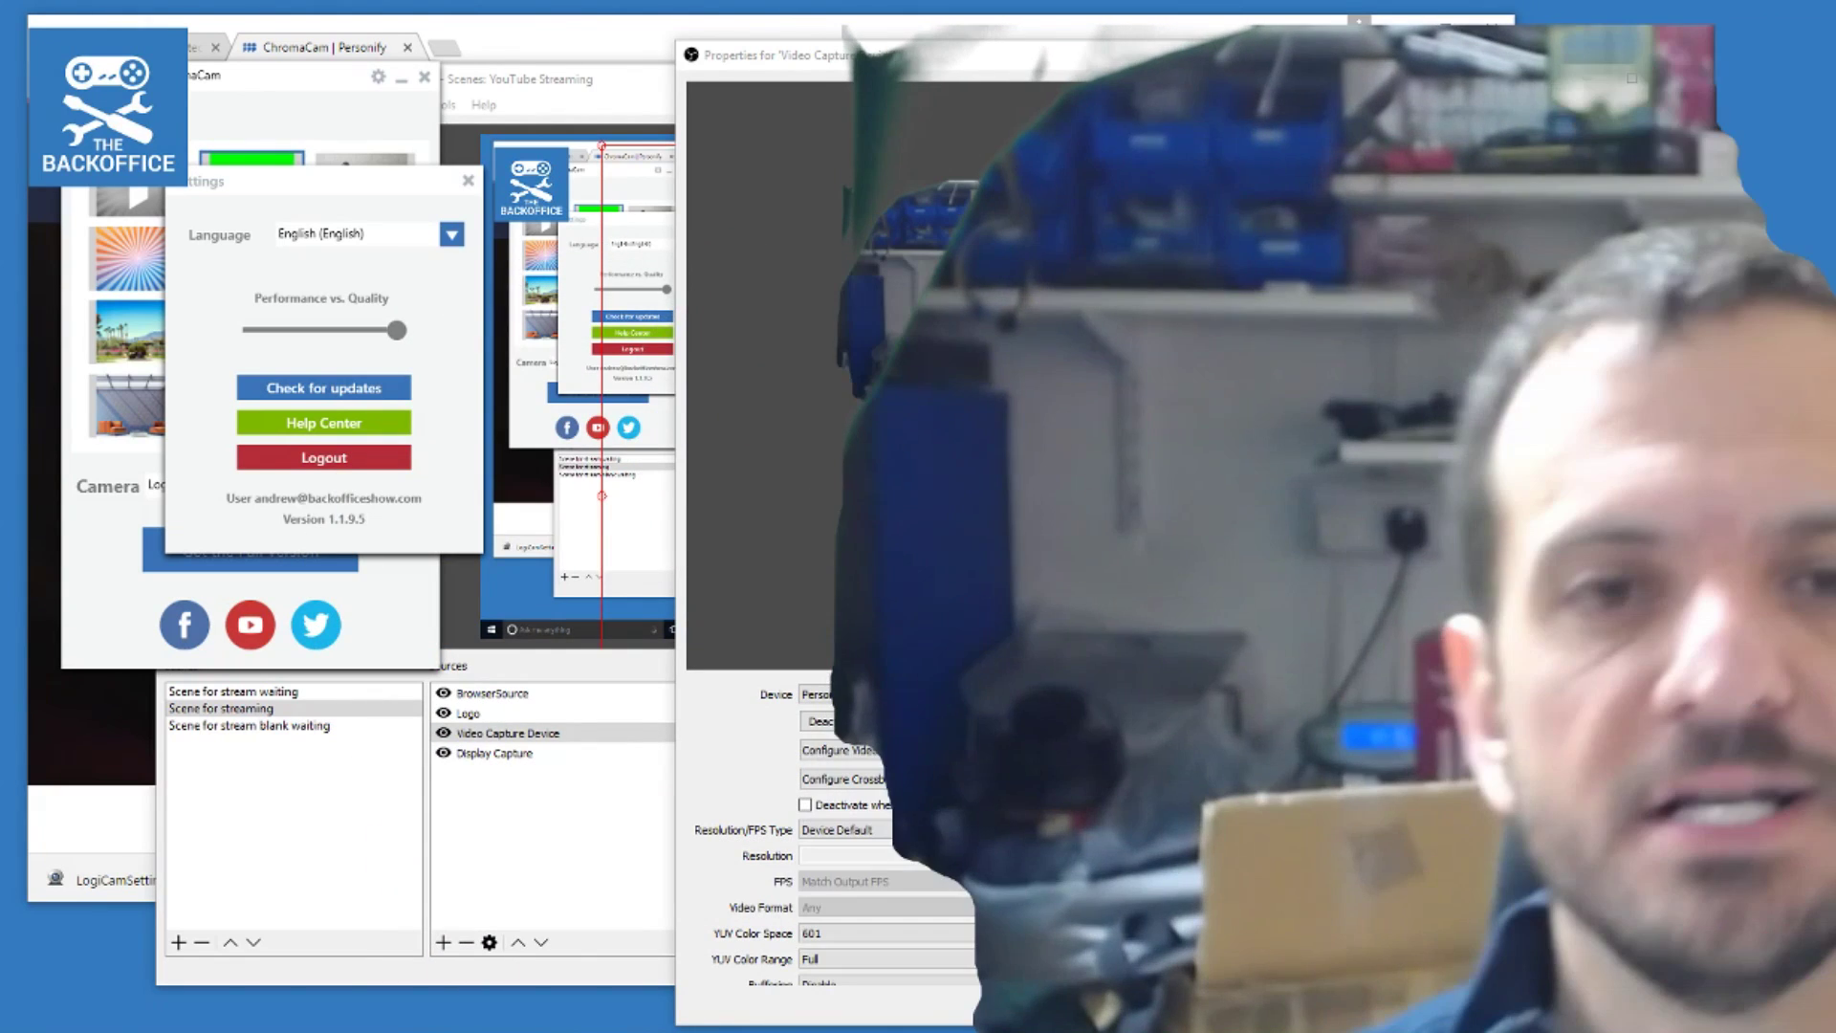
pyautogui.hotkey('alt', 'Tab')
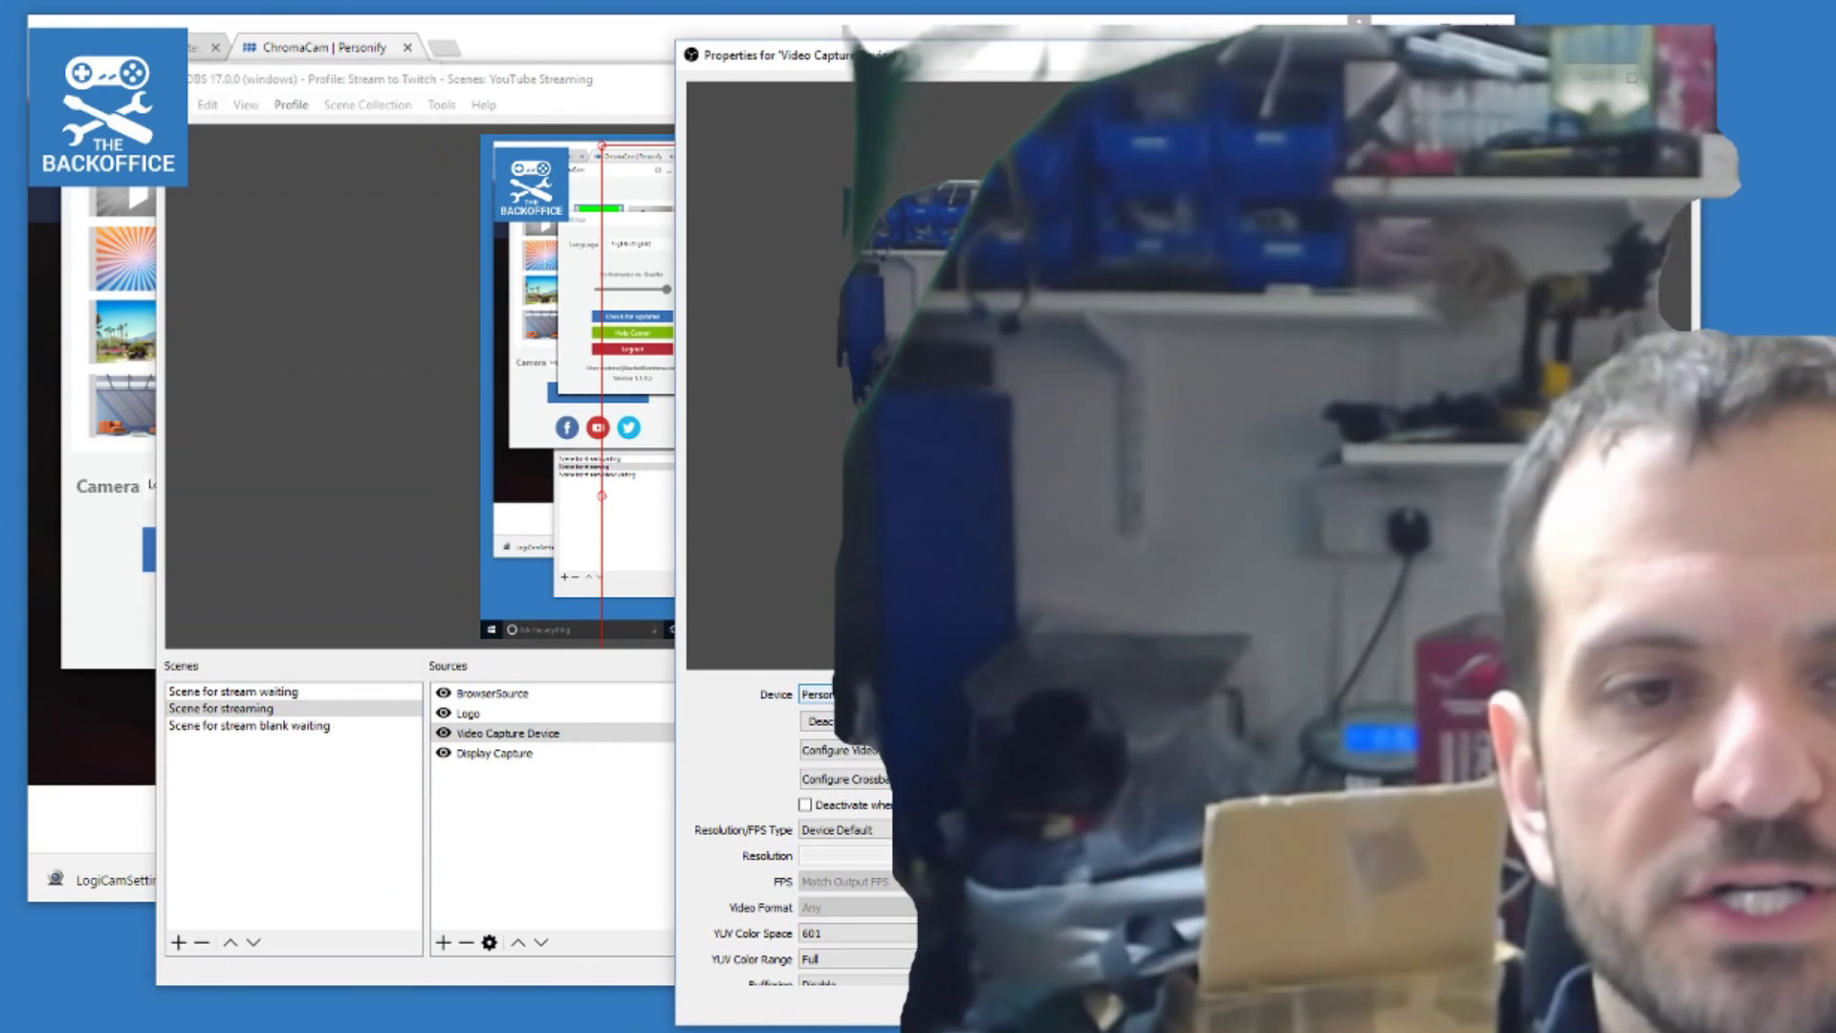
pyautogui.click(818, 694)
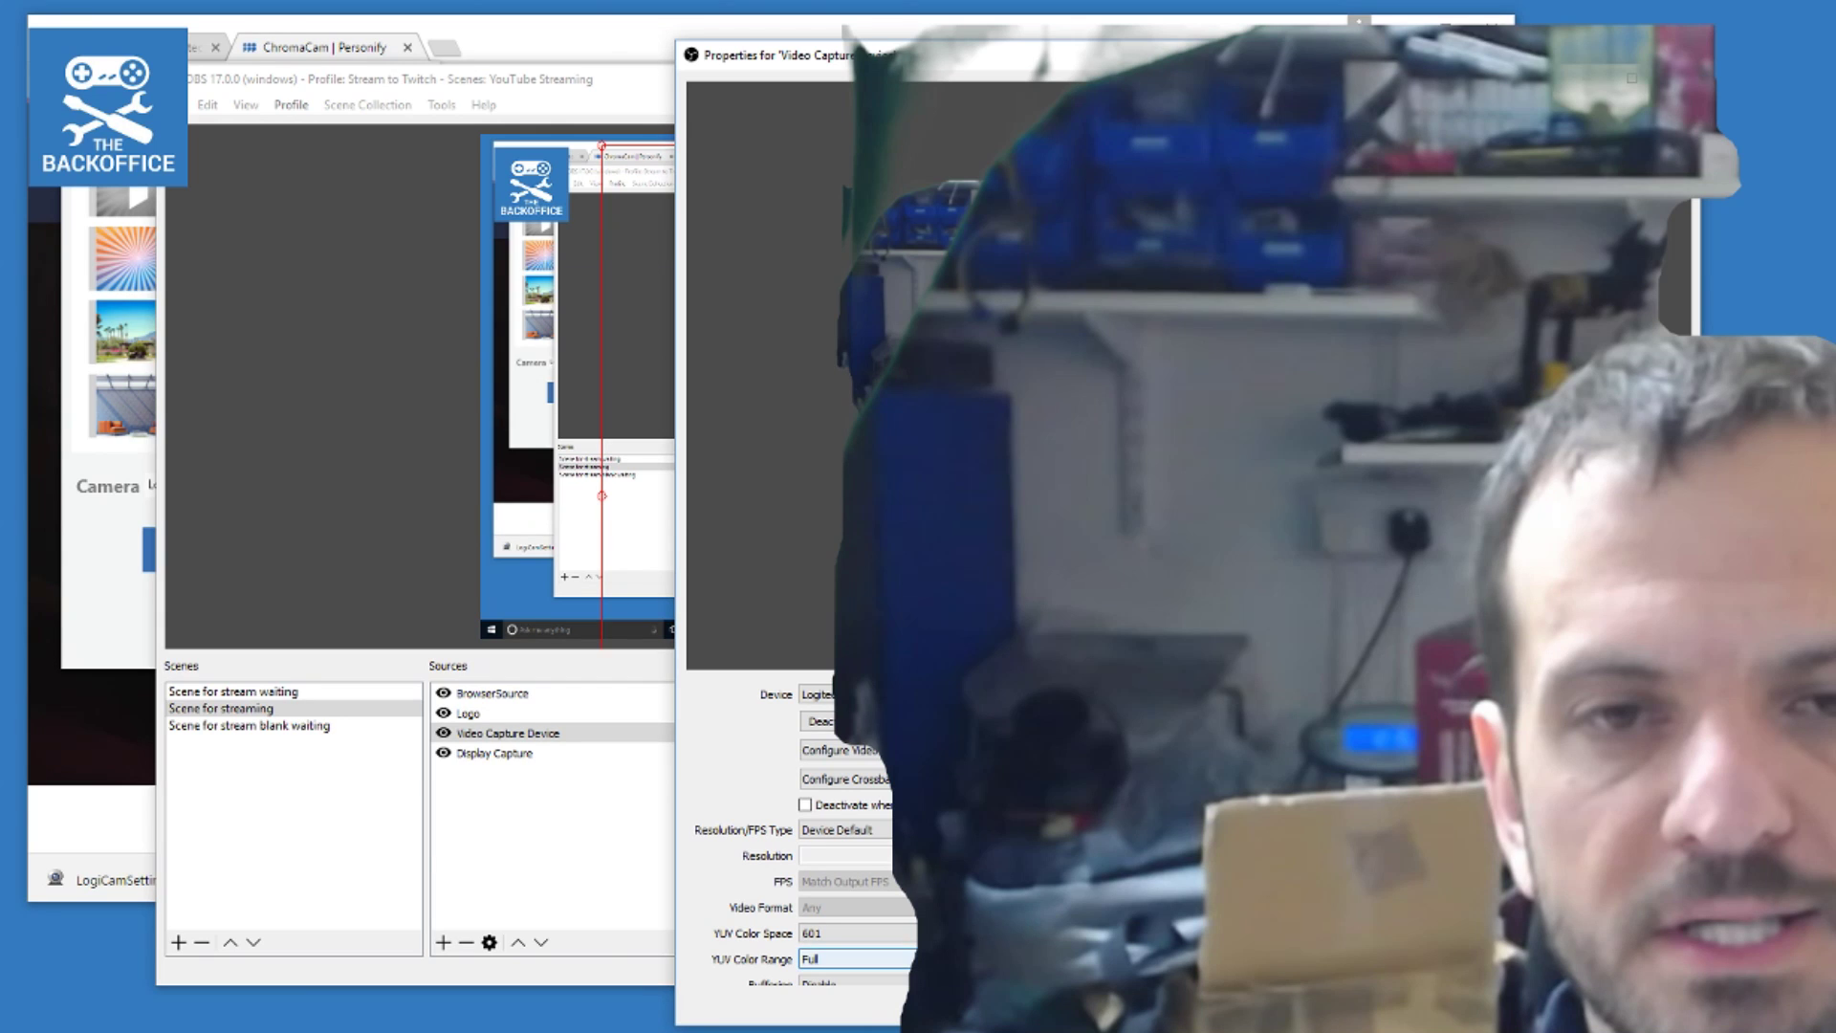
# Lower ChromaCam's Performance vs. Quality setting to about two thirds and select Logitech Webcam C930e as the source's device
pyautogui.moveTo(1186, 55); pyautogui.dragTo(1197, 49)
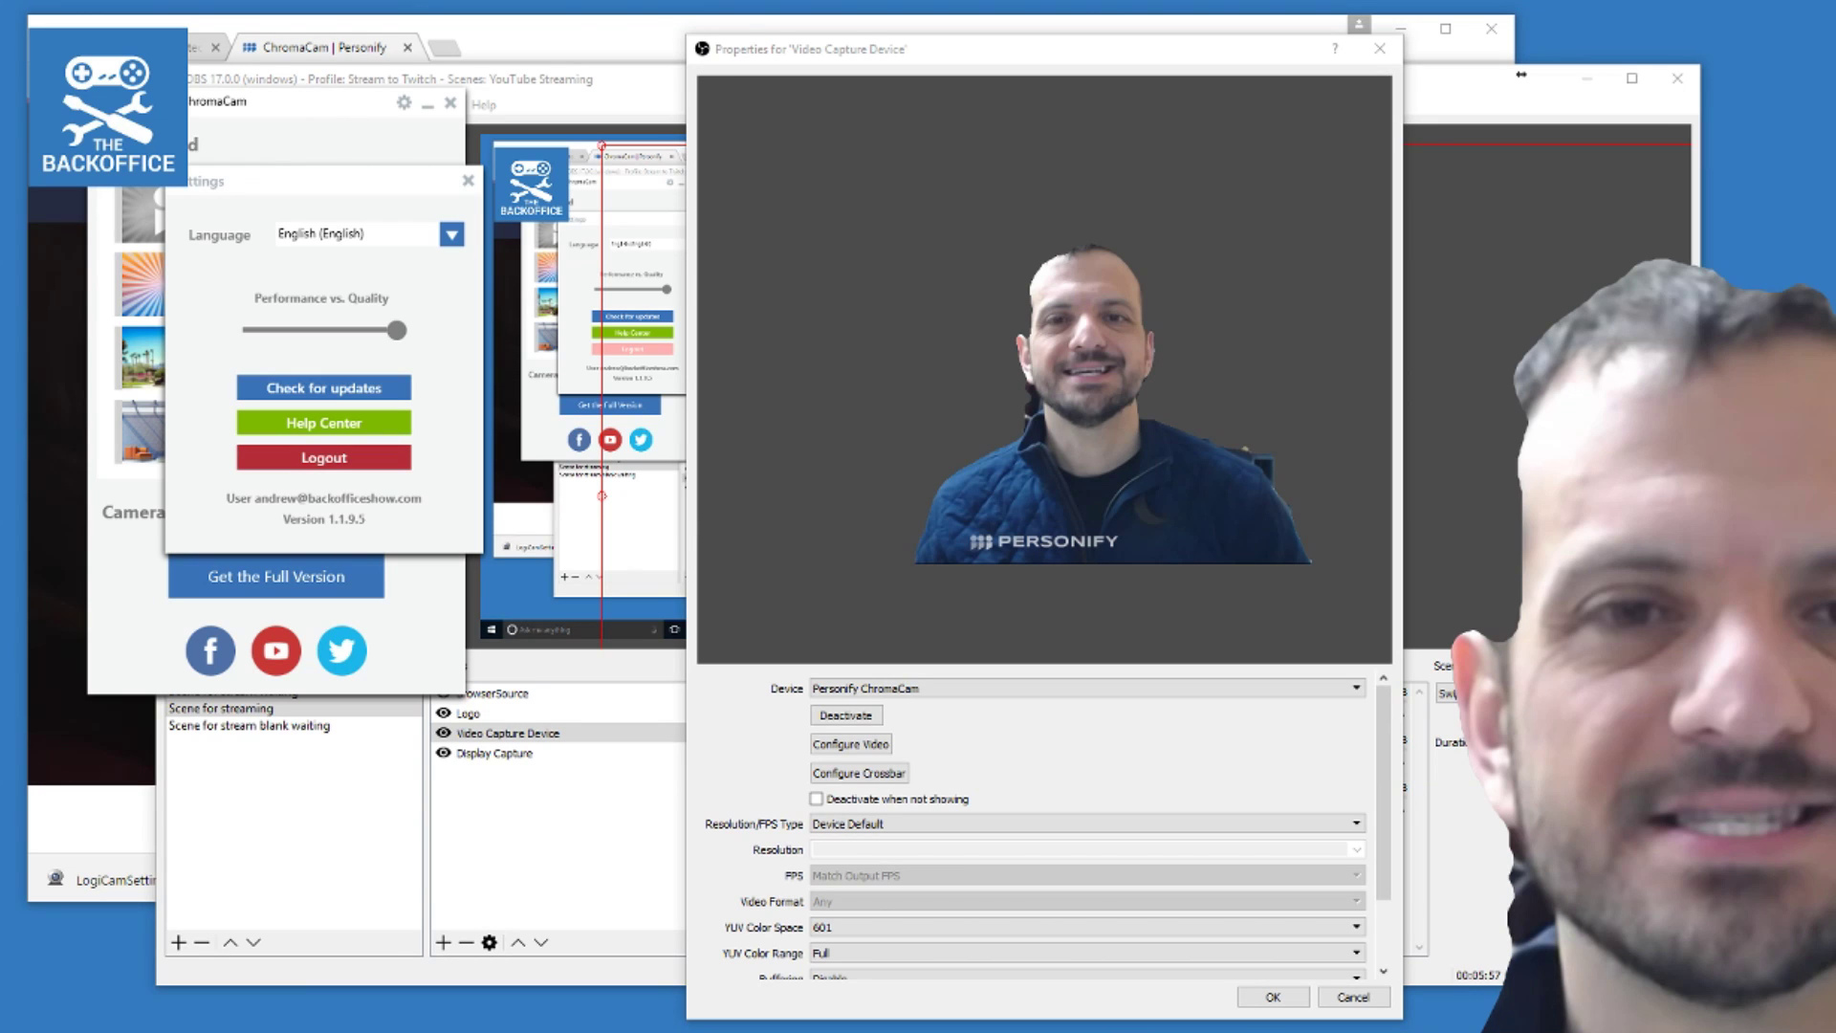
pyautogui.moveTo(397, 330); pyautogui.dragTo(348, 330)
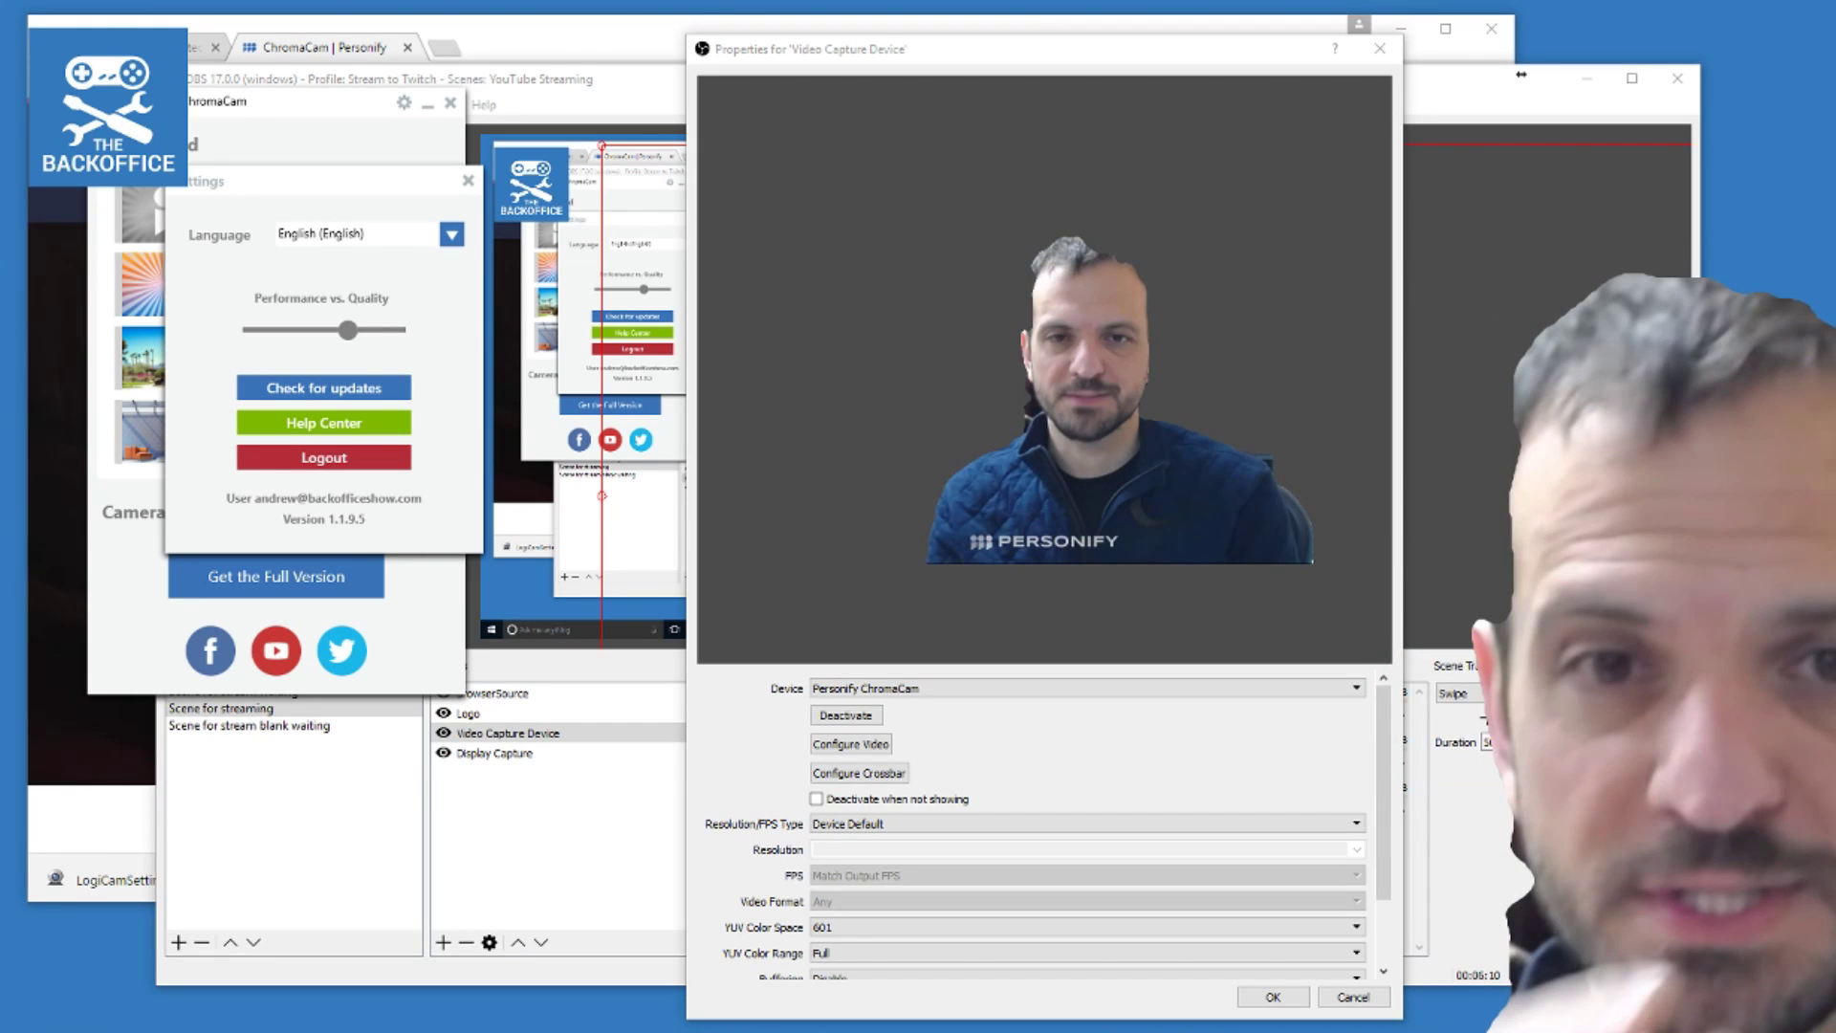
pyautogui.hotkey('alt', 'Tab')
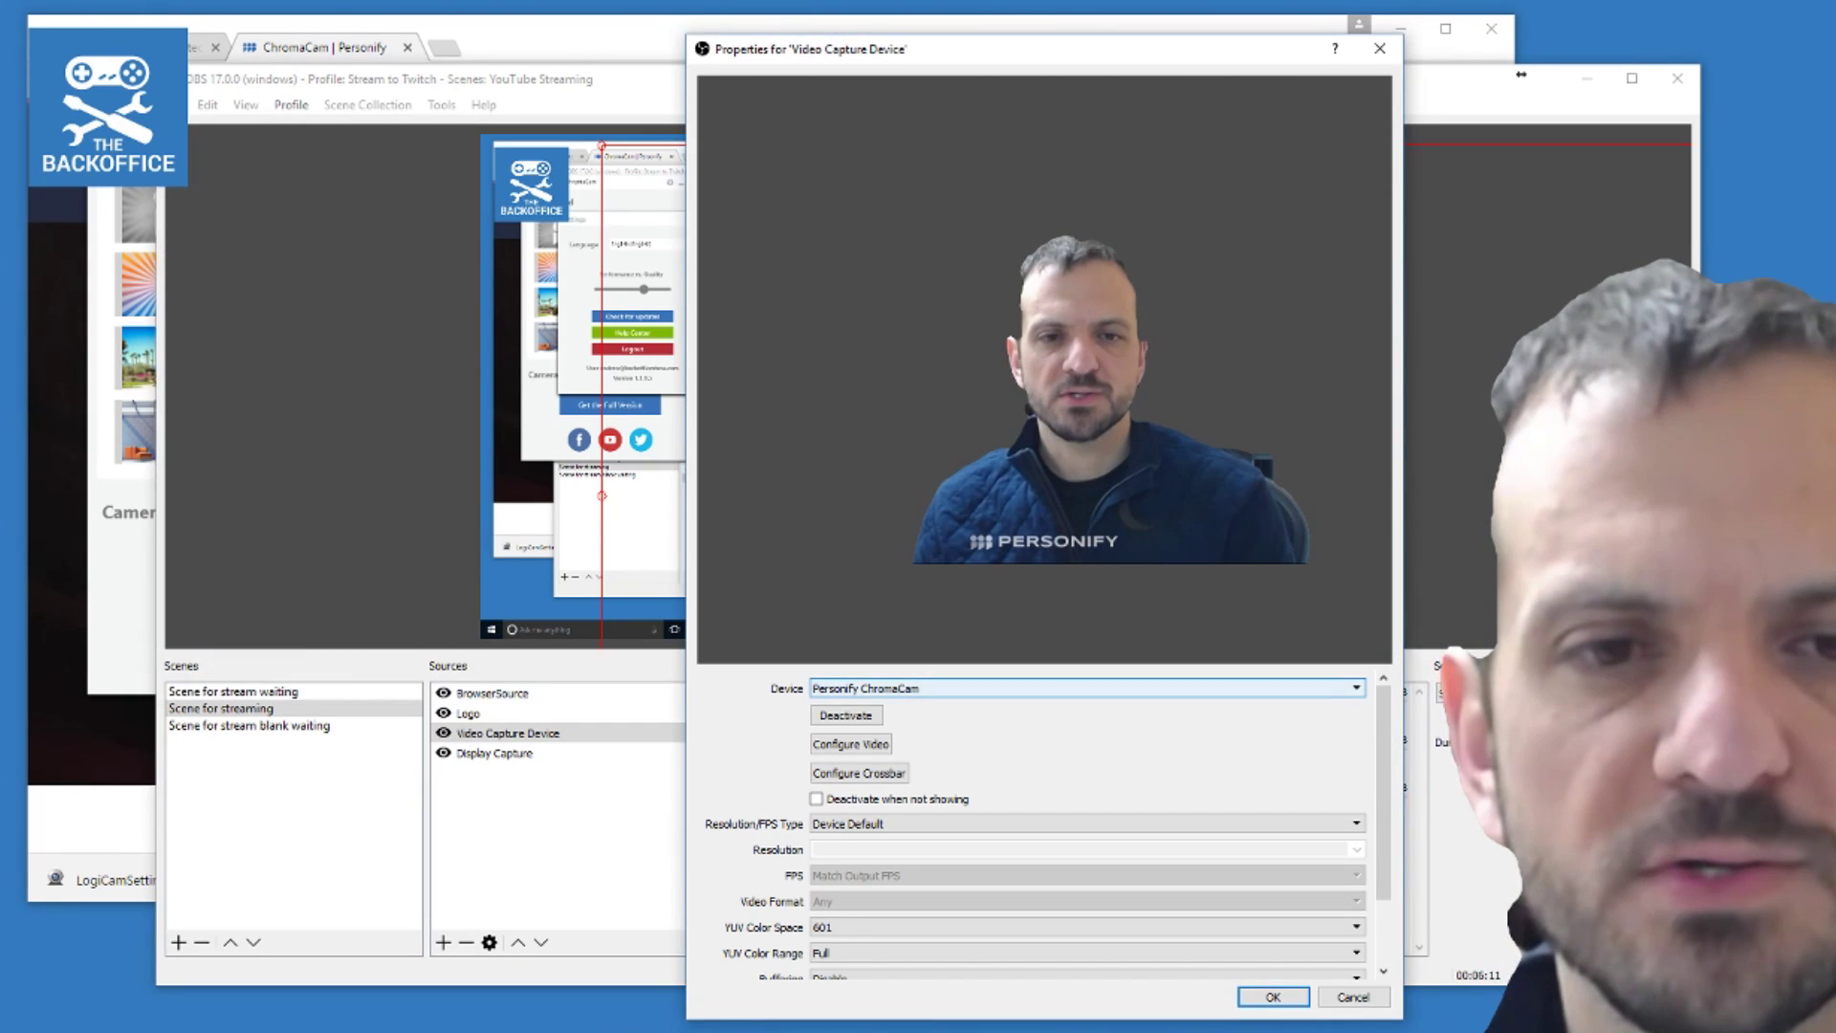
pyautogui.click(1085, 687)
pyautogui.click(871, 704)
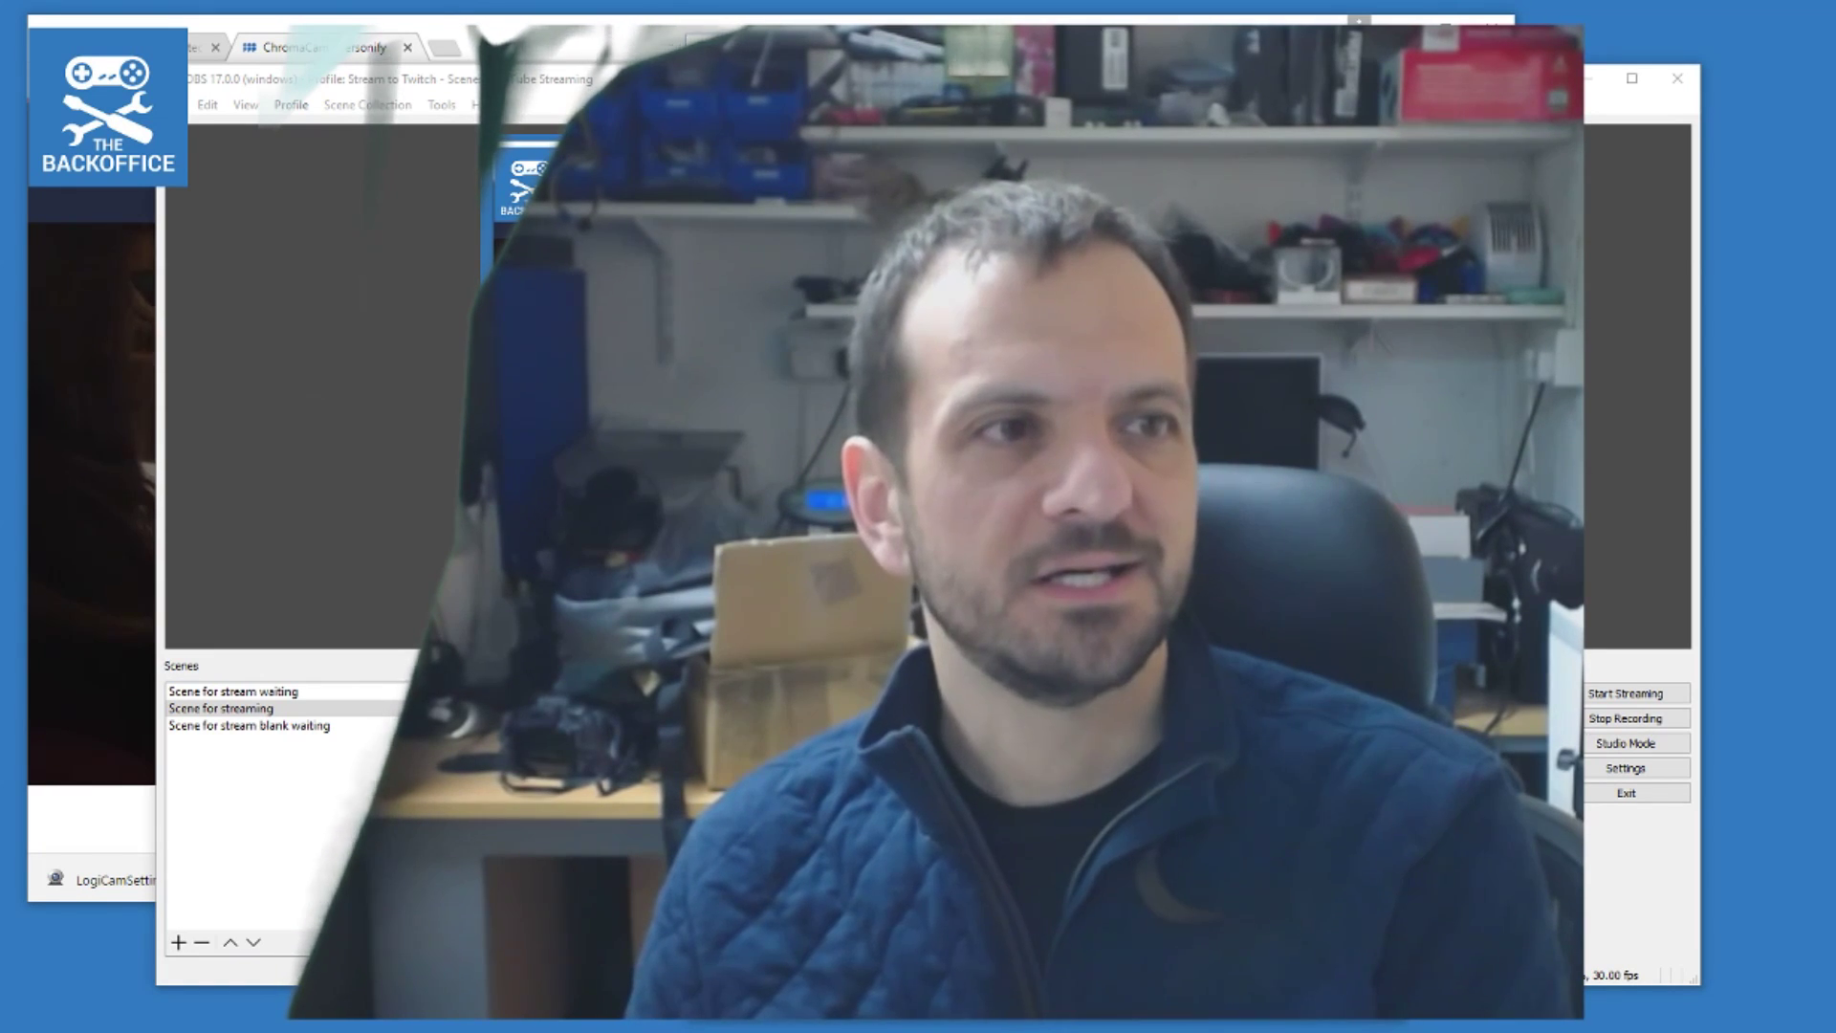
pyautogui.hotkey('alt', 'Tab')
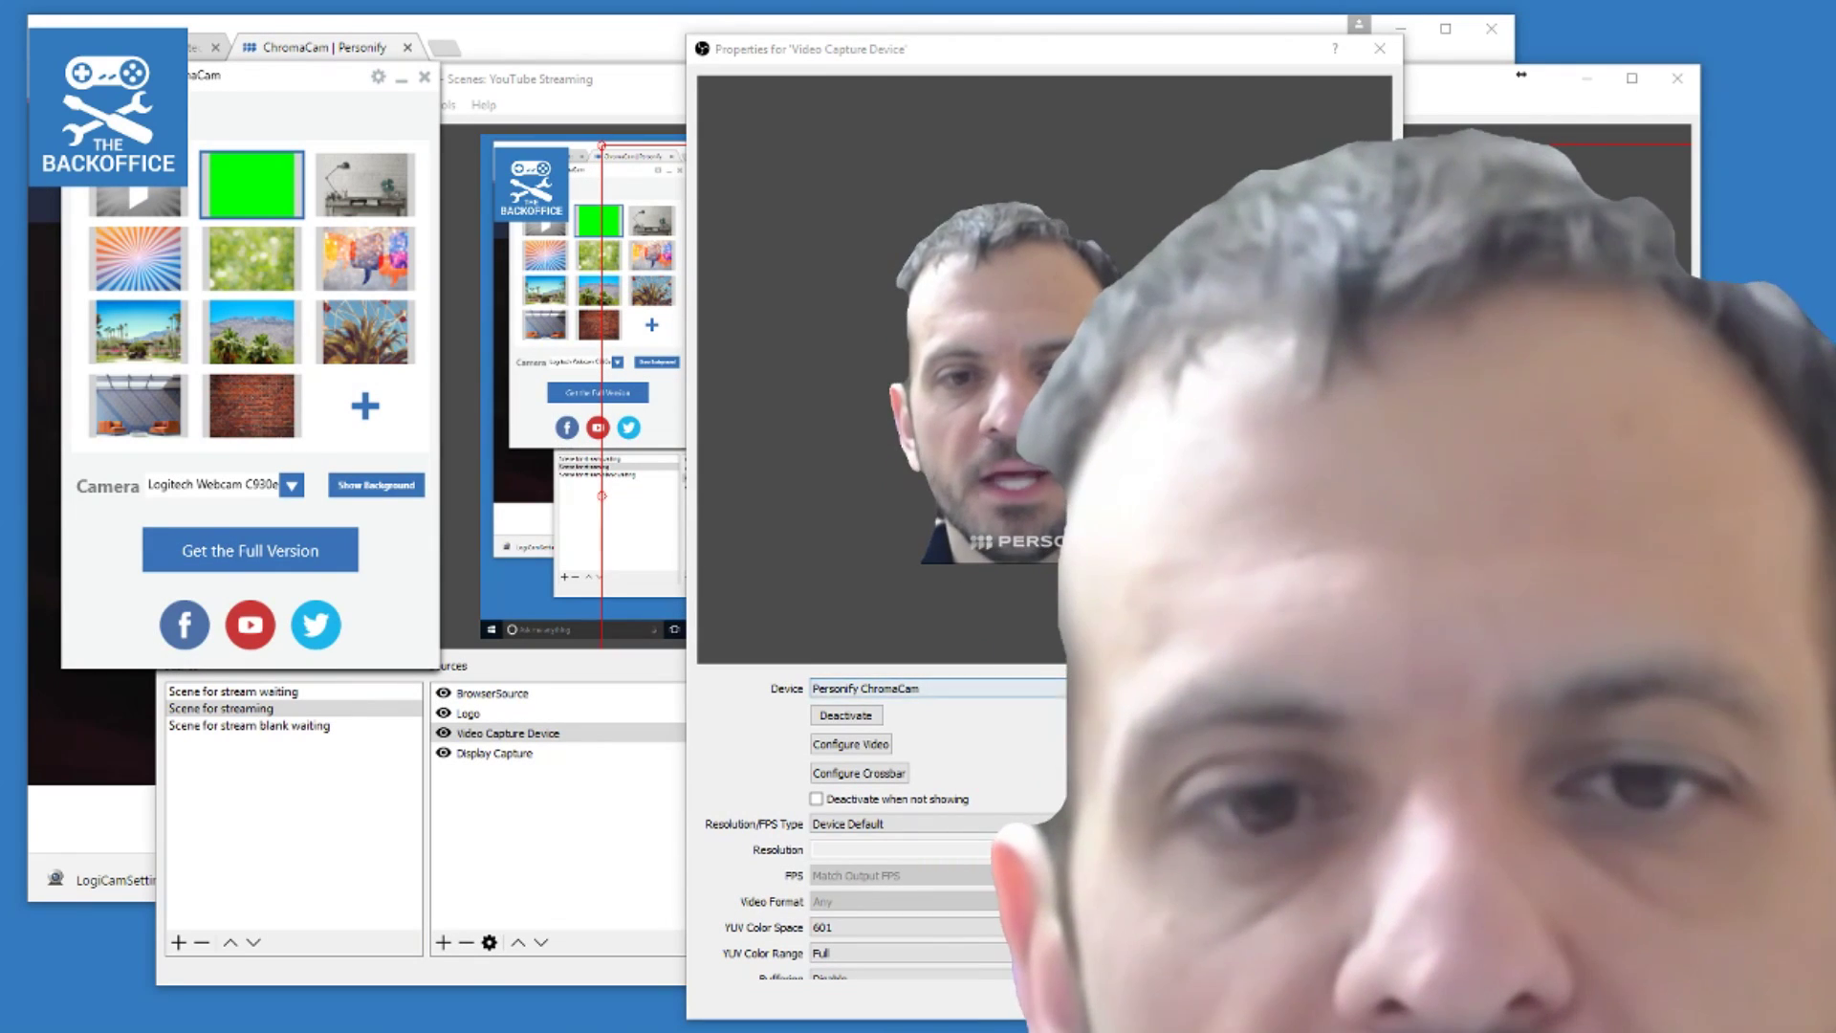
pyautogui.click(940, 688)
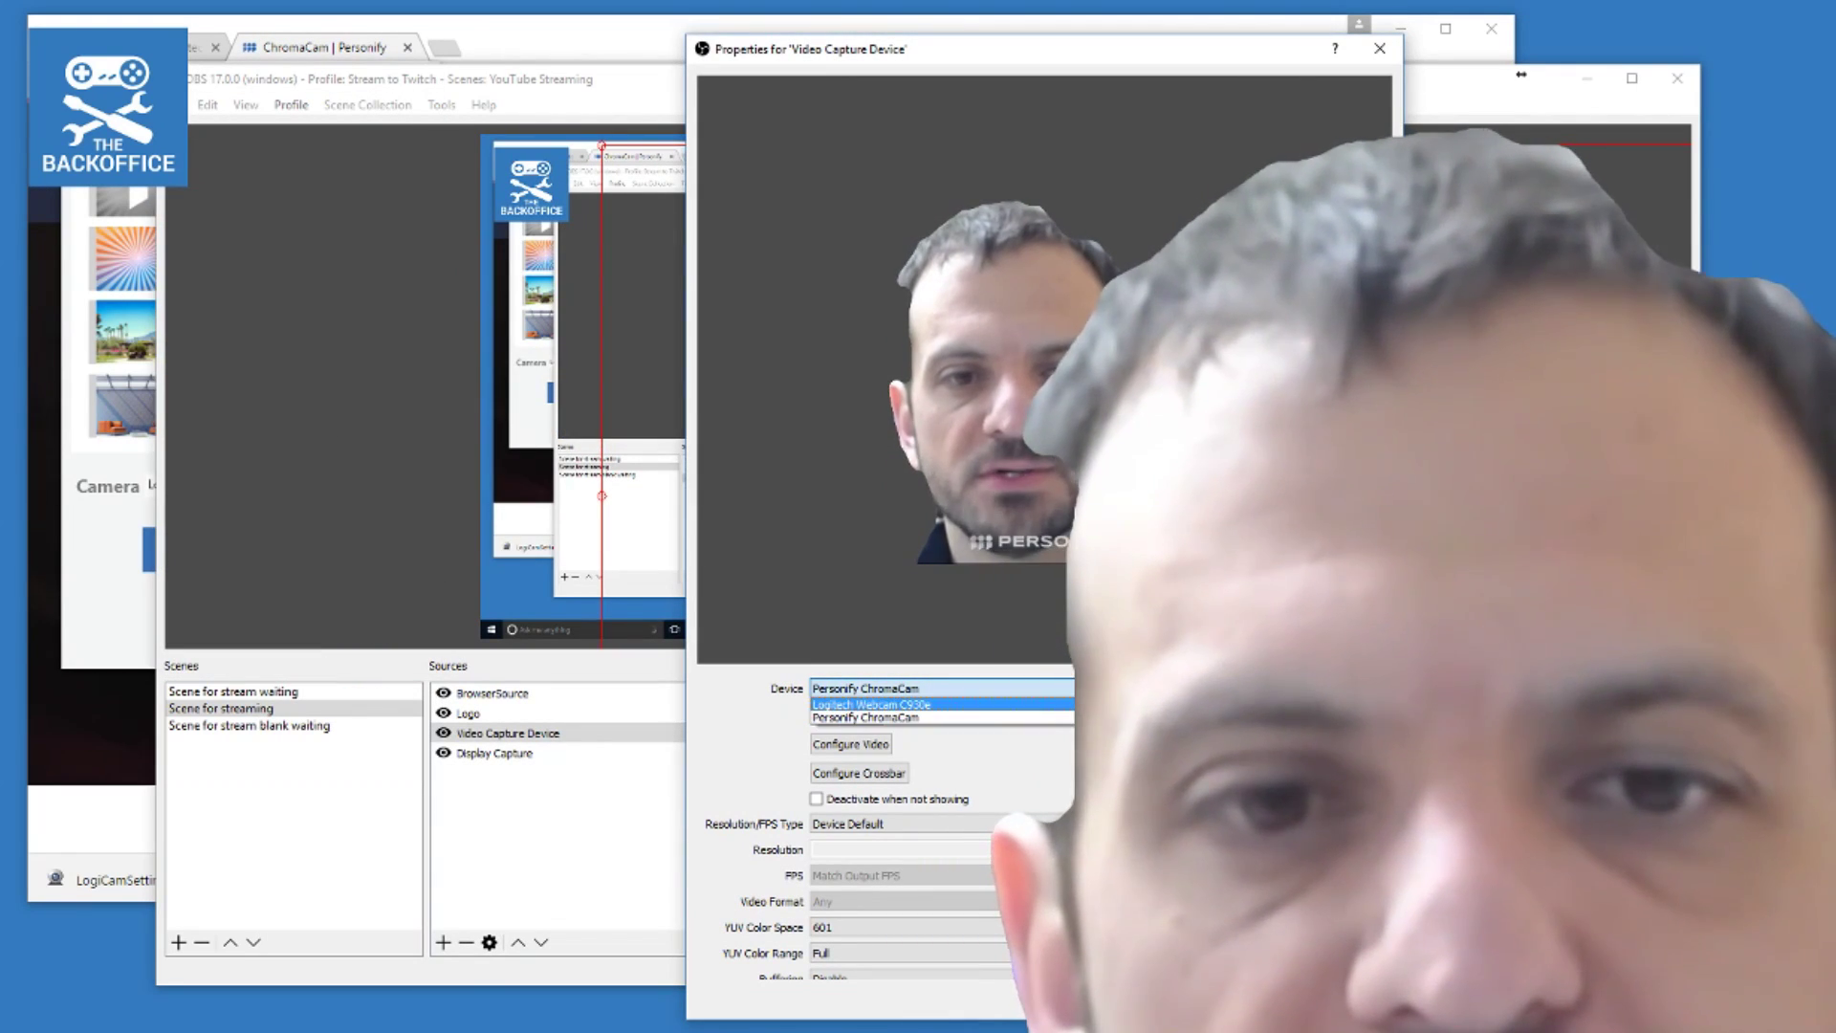
pyautogui.click(933, 704)
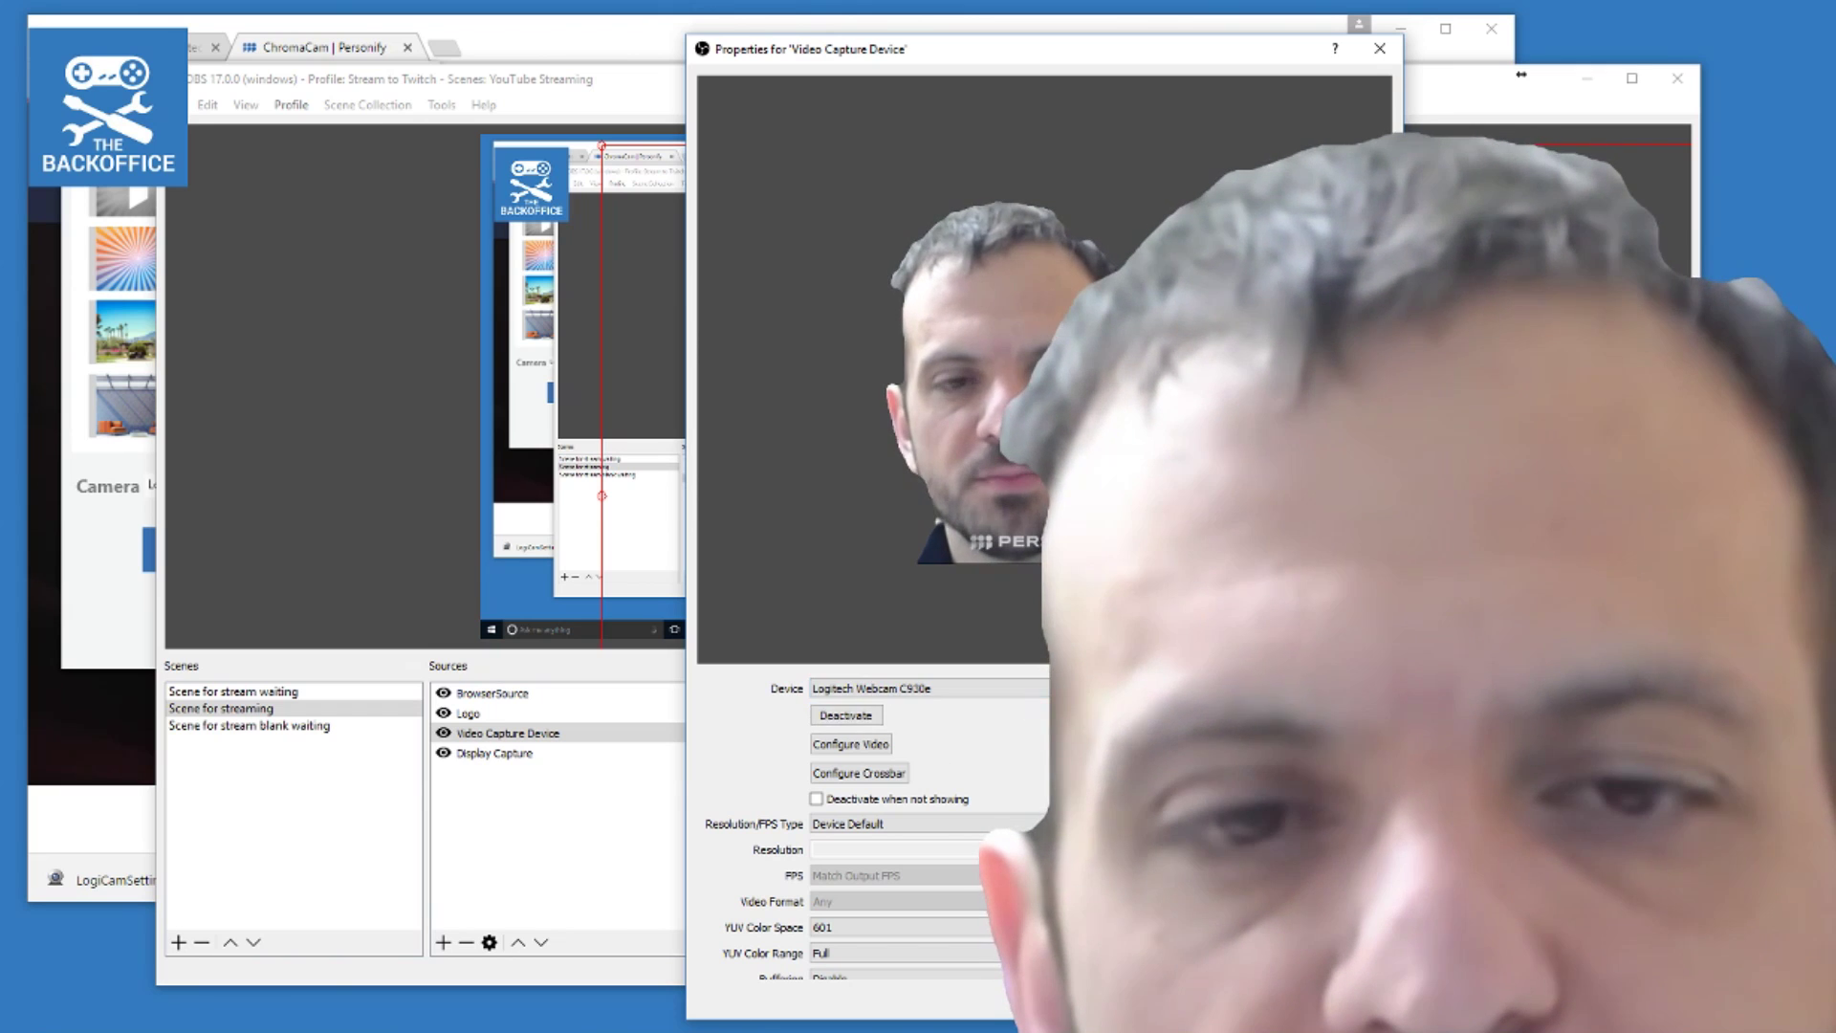